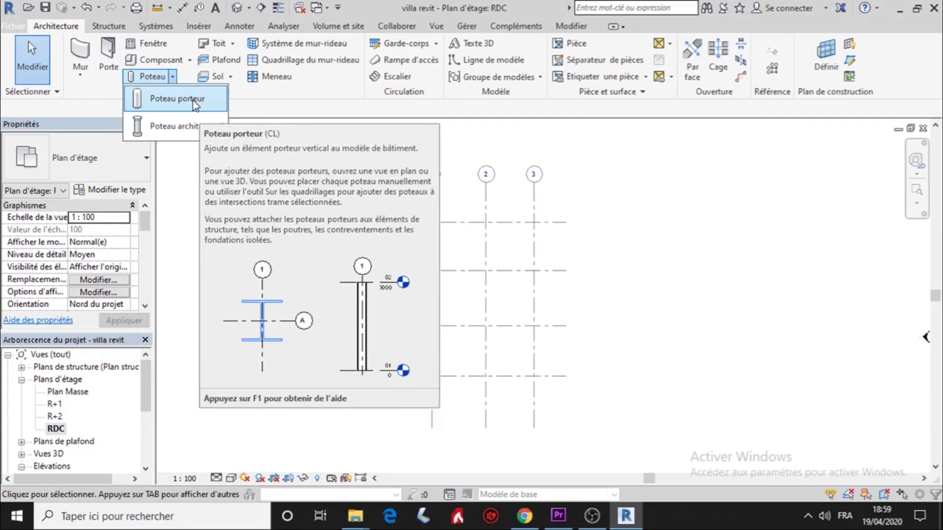
- Start placing a structural column (Poteau porteur), saving the project at the reminder, and check the available column types
{"action": "left_click", "coordinate": [196, 101]}
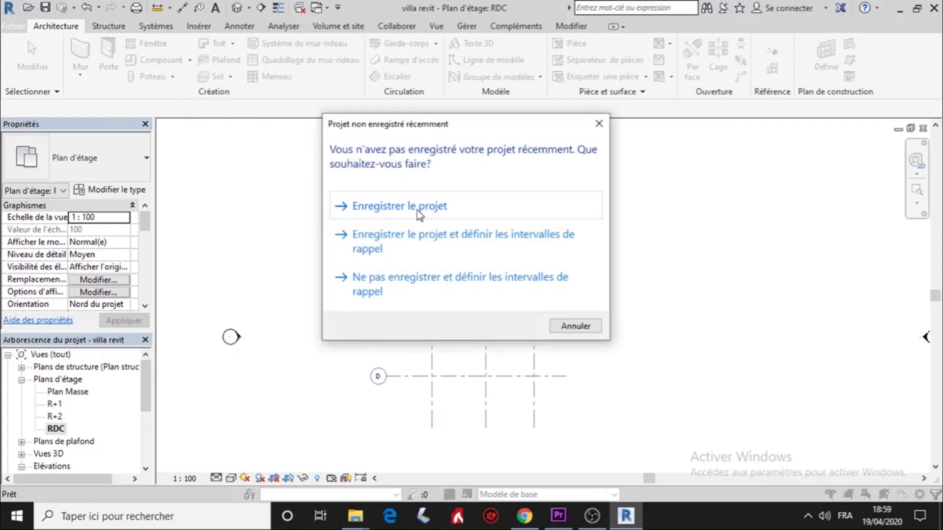
{"action": "left_click", "coordinate": [417, 210]}
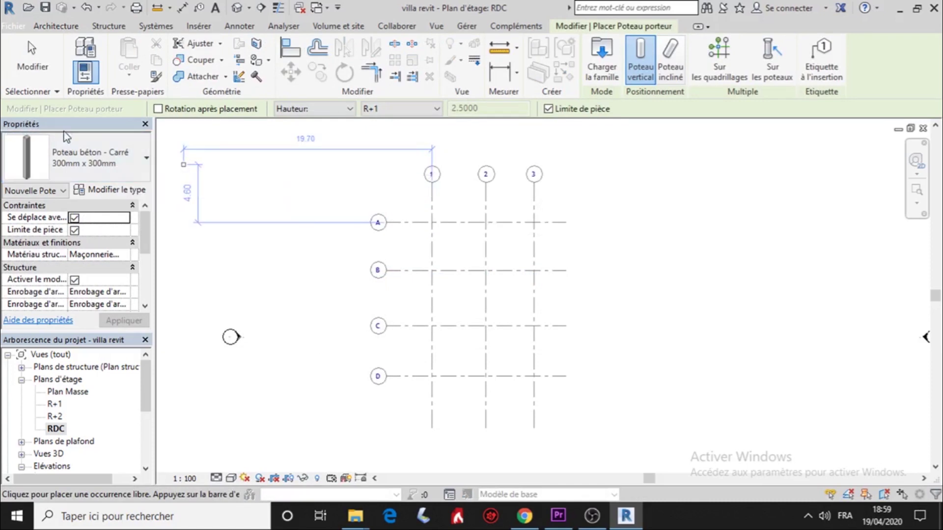
{"action": "left_click", "coordinate": [120, 158]}
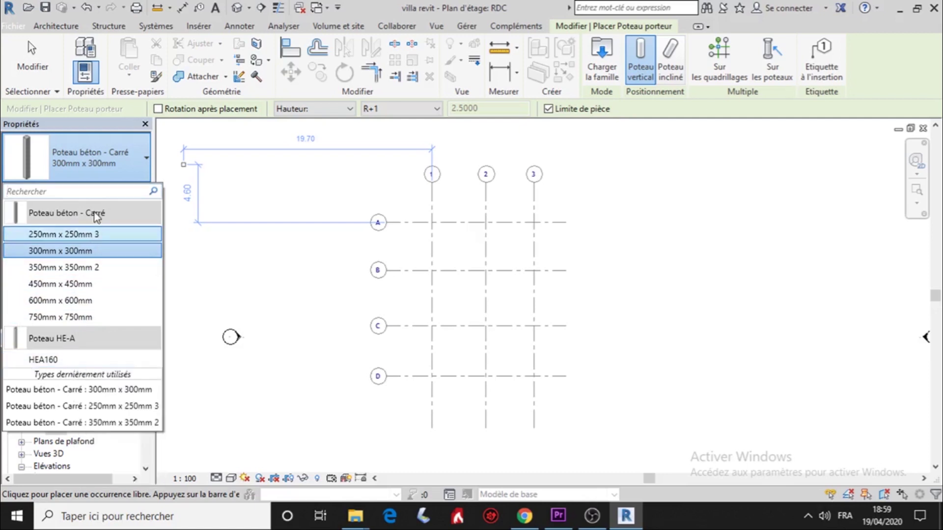
{"action": "left_click", "coordinate": [110, 169]}
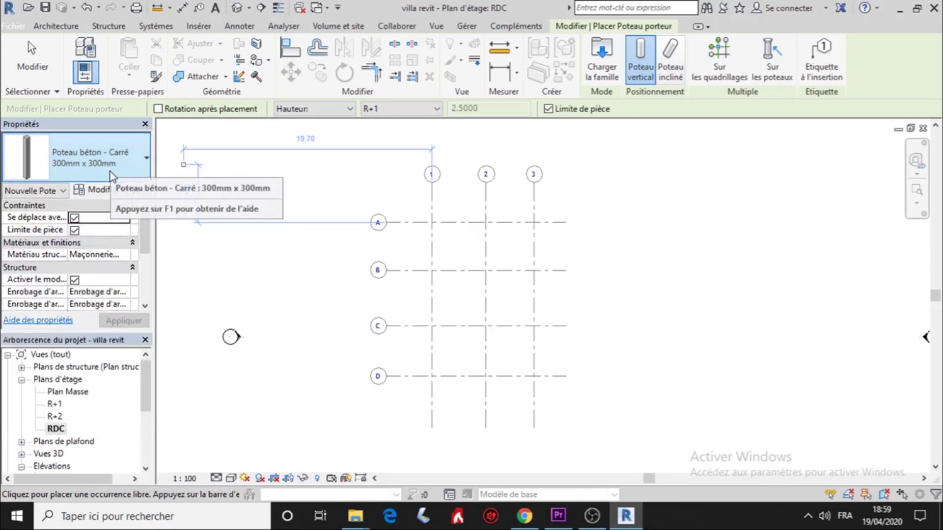
{"action": "left_click", "coordinate": [110, 168]}
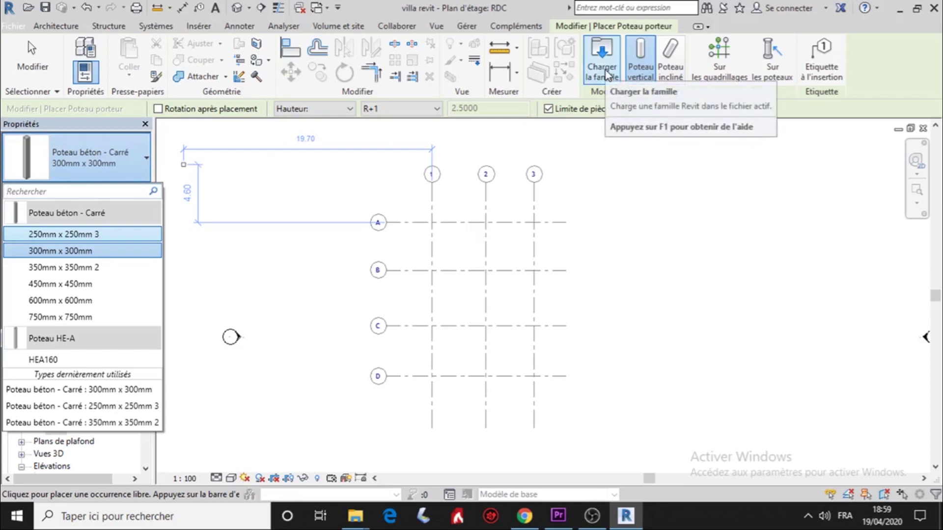
{"action": "left_click", "coordinate": [606, 27]}
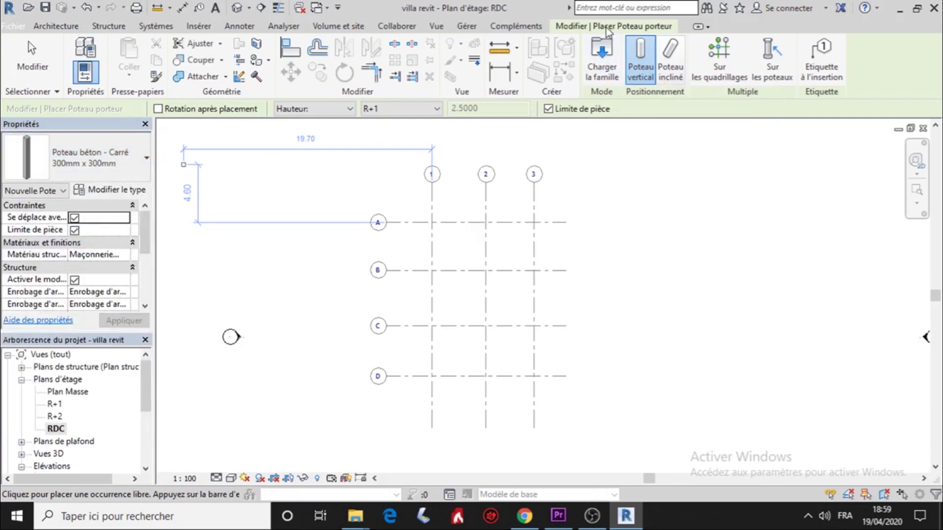
- Start loading a column family and browse the library to the Structure, Poteaux, Béton folder
{"action": "left_click", "coordinate": [600, 64]}
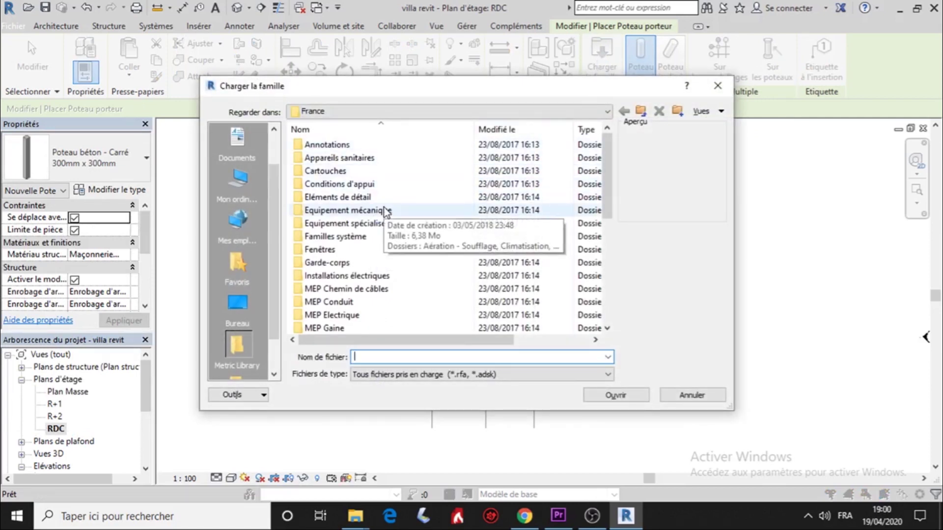
{"action": "scroll", "coordinate": [385, 211], "scroll_direction": "down", "scroll_amount": 4}
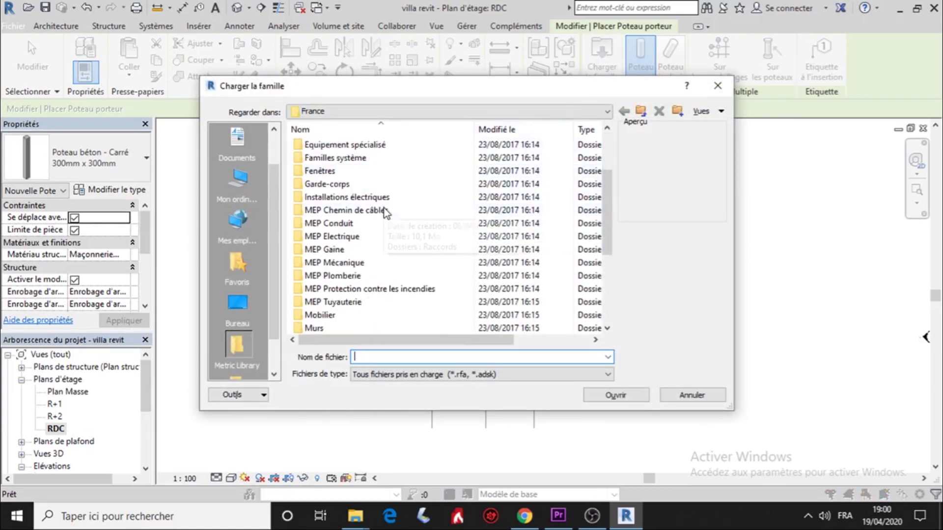
{"action": "scroll", "coordinate": [379, 213], "scroll_direction": "down", "scroll_amount": 2}
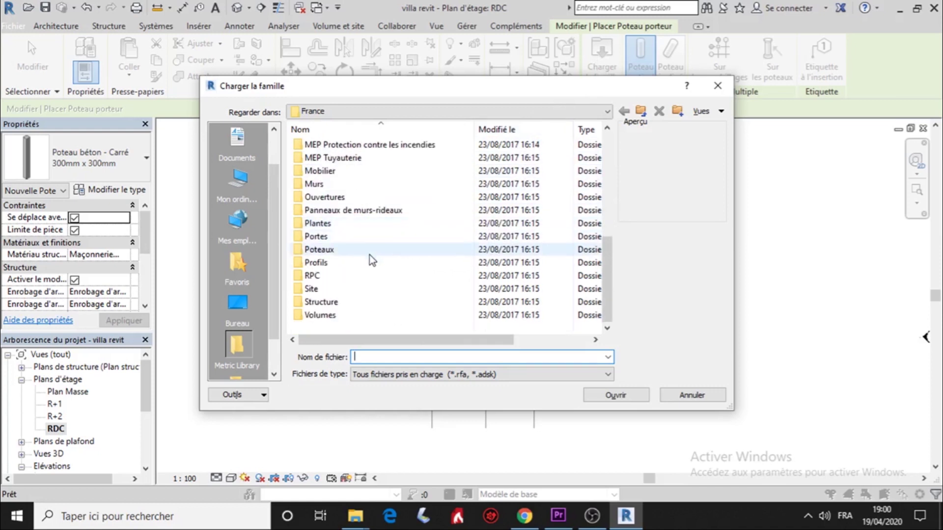
{"action": "double_click", "coordinate": [353, 302]}
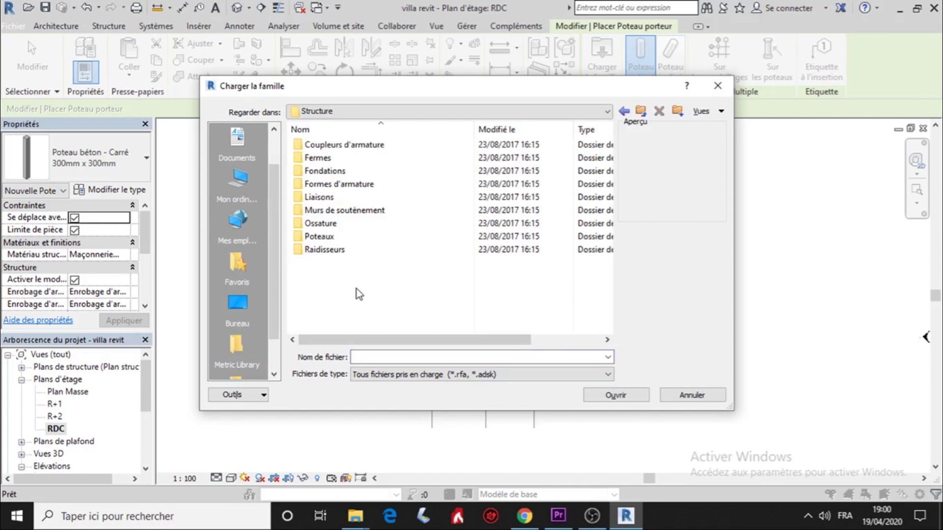
{"action": "double_click", "coordinate": [357, 238]}
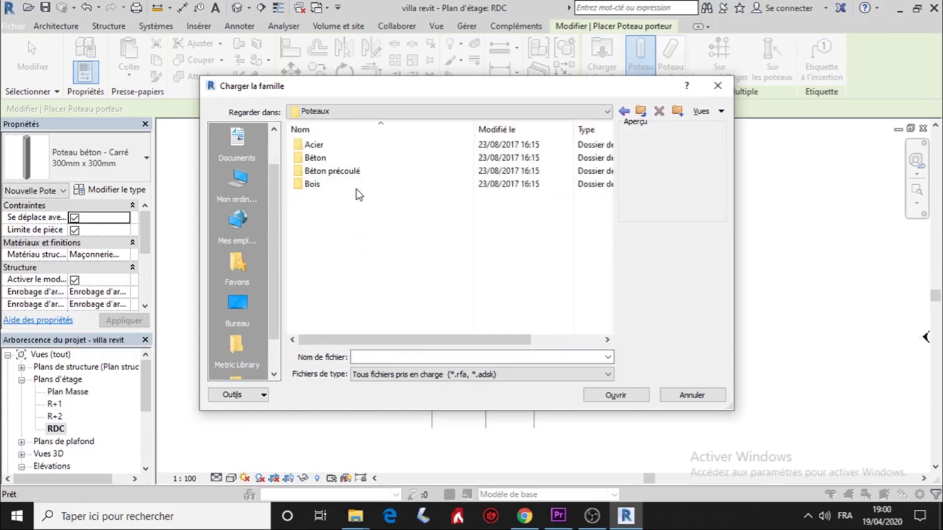
{"action": "double_click", "coordinate": [348, 159]}
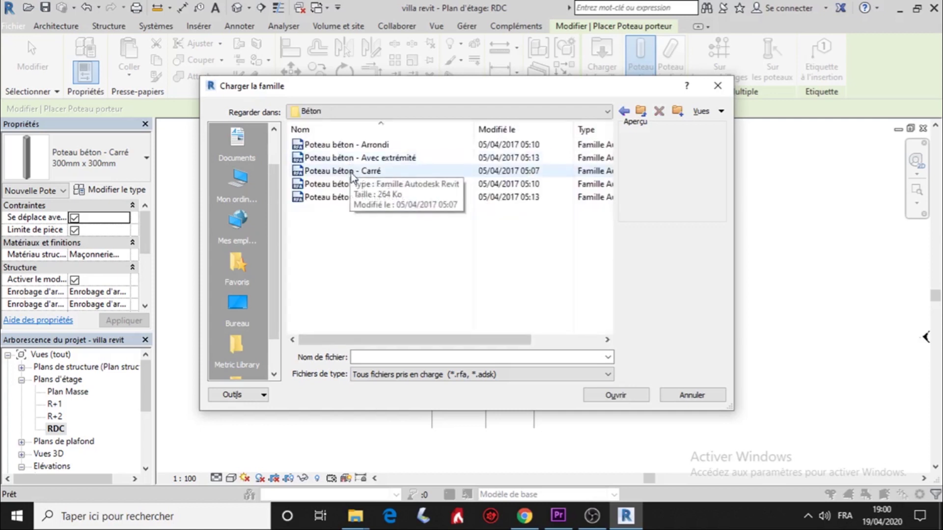
- Preview the arrondi, carré, rectangulaire and rond avec extrémité concrete column families, and load Poteau béton - Rectangulaire
{"action": "left_click", "coordinate": [378, 148]}
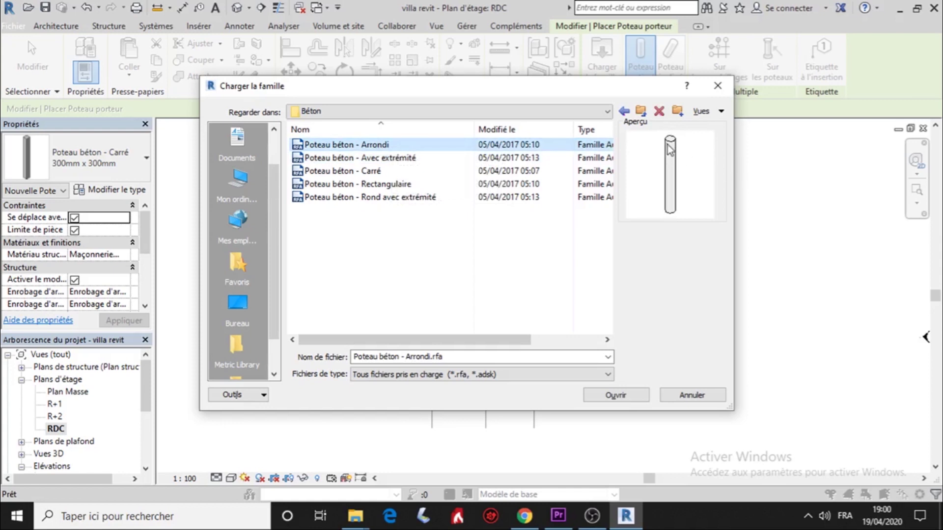
{"action": "left_click", "coordinate": [401, 171]}
{"action": "left_click", "coordinate": [404, 186]}
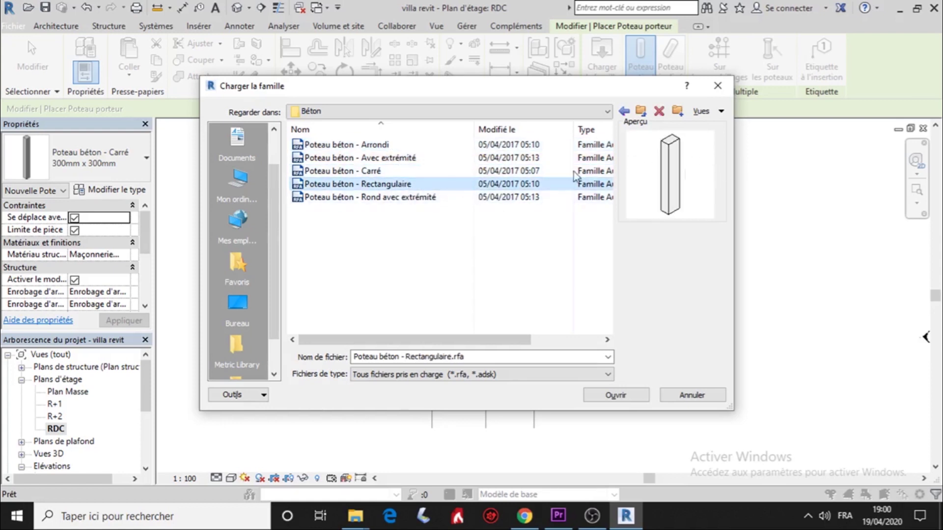
{"action": "left_click", "coordinate": [426, 199]}
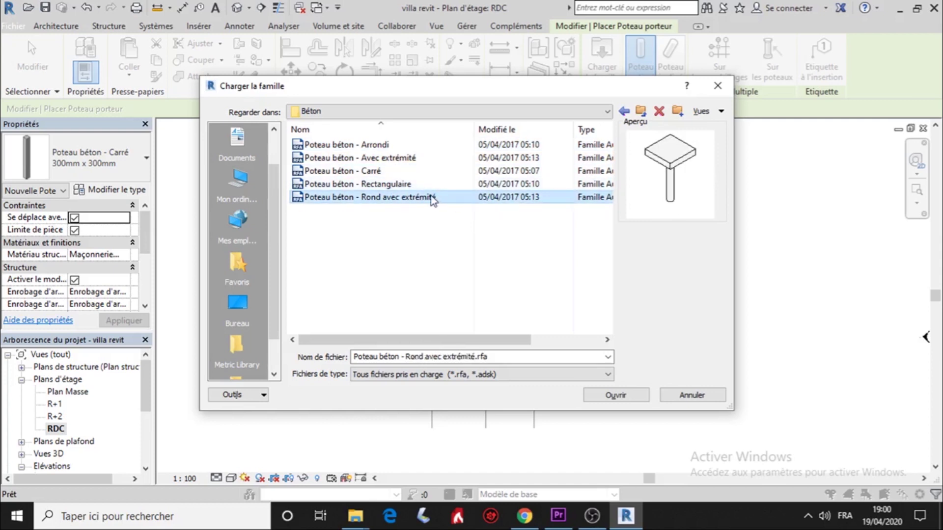
{"action": "left_click", "coordinate": [389, 185]}
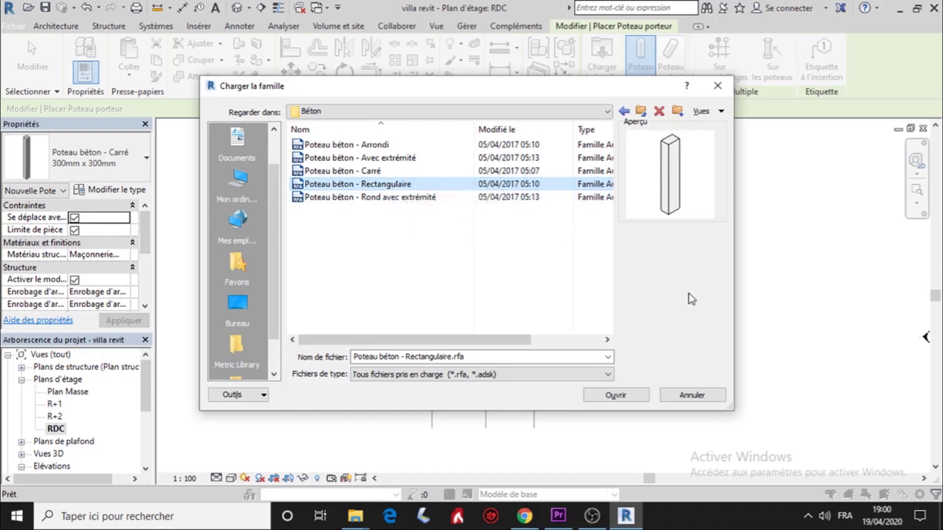
{"action": "left_click", "coordinate": [617, 395]}
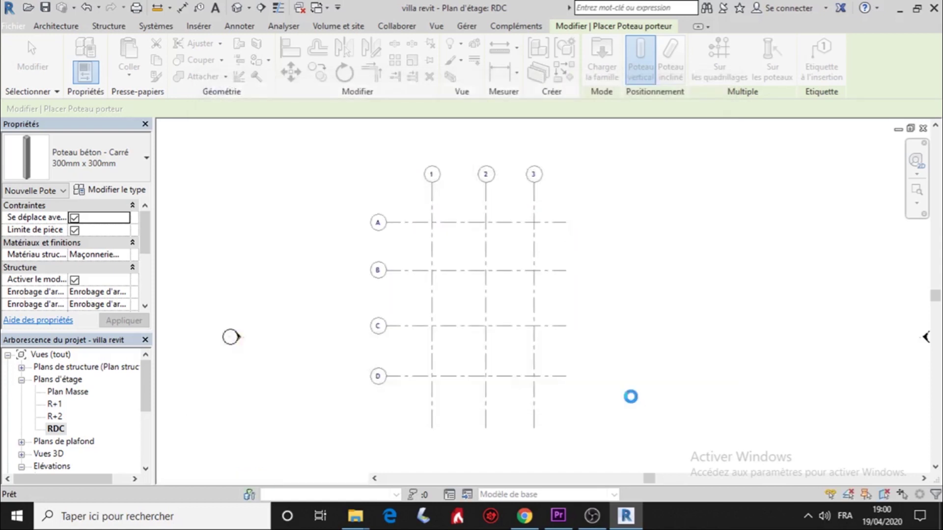
- Look through the loaded column types and choose Poteau béton - Carré 300mm x 300mm
{"action": "left_click", "coordinate": [99, 169]}
{"action": "scroll", "coordinate": [123, 256], "scroll_direction": "down", "scroll_amount": 2}
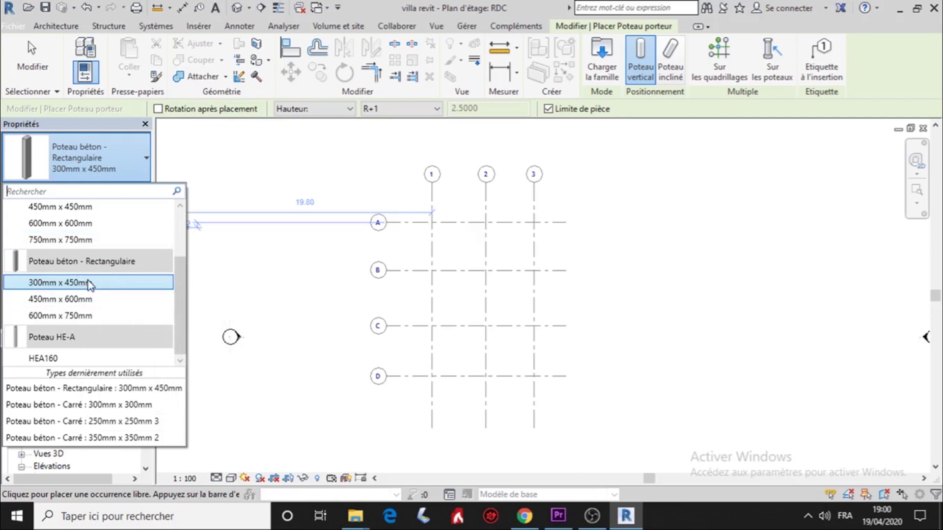
{"action": "scroll", "coordinate": [113, 278], "scroll_direction": "up", "scroll_amount": 2}
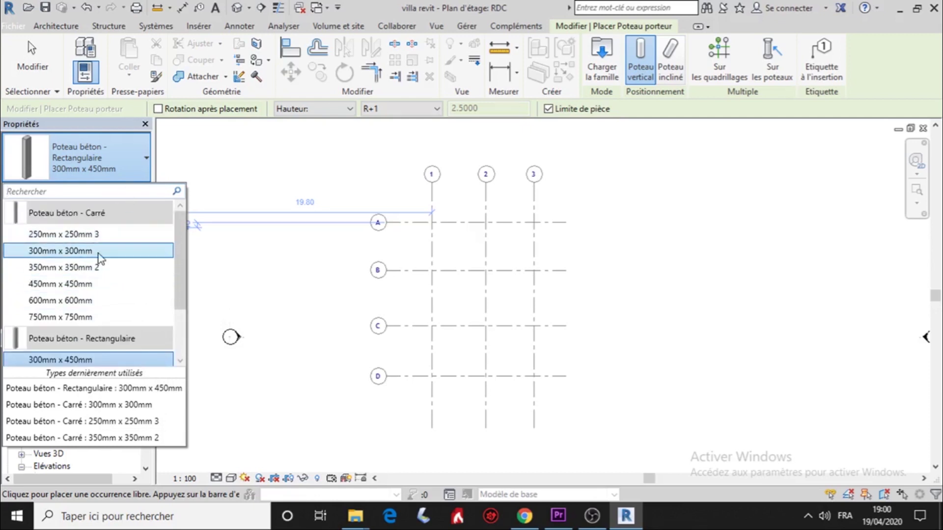
{"action": "mouse_move", "coordinate": [101, 253]}
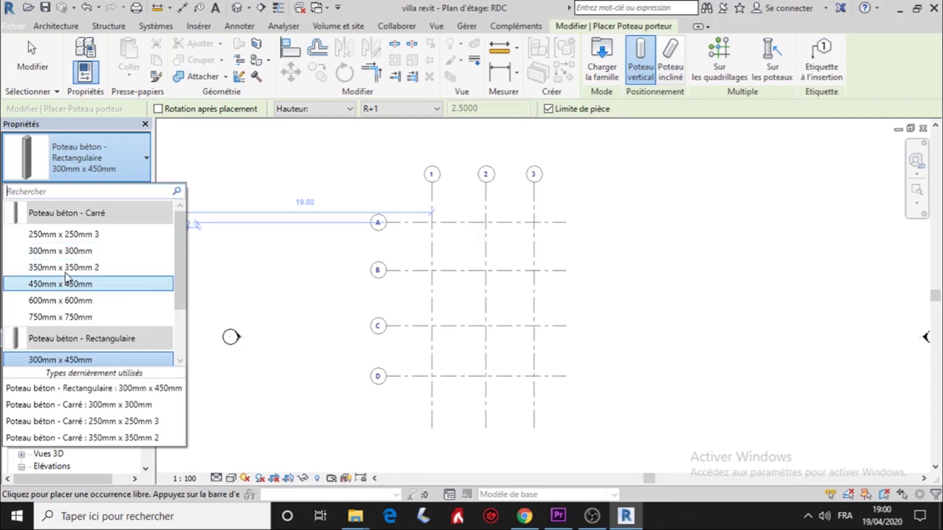
{"action": "left_click", "coordinate": [98, 252]}
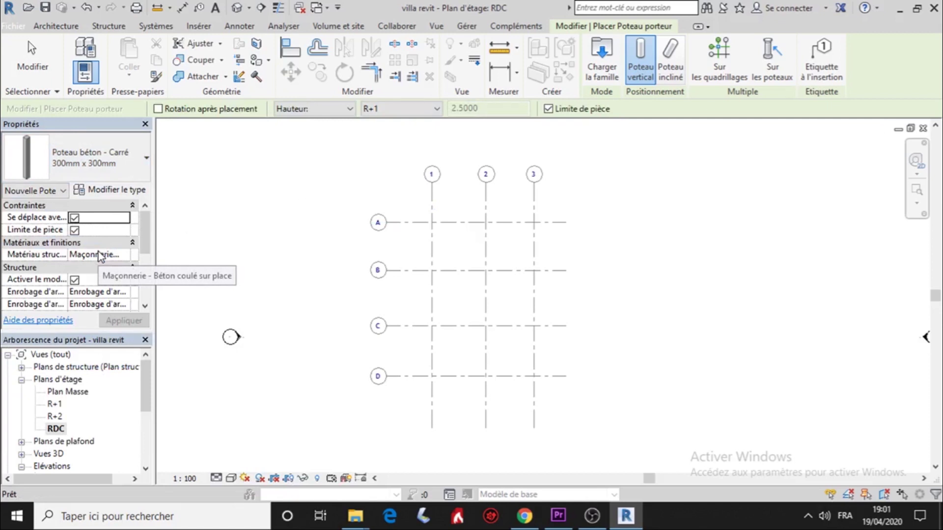
- Duplicate the 300mm x 300mm square column type under the name 400mm x 400mm 2
{"action": "left_click", "coordinate": [113, 192]}
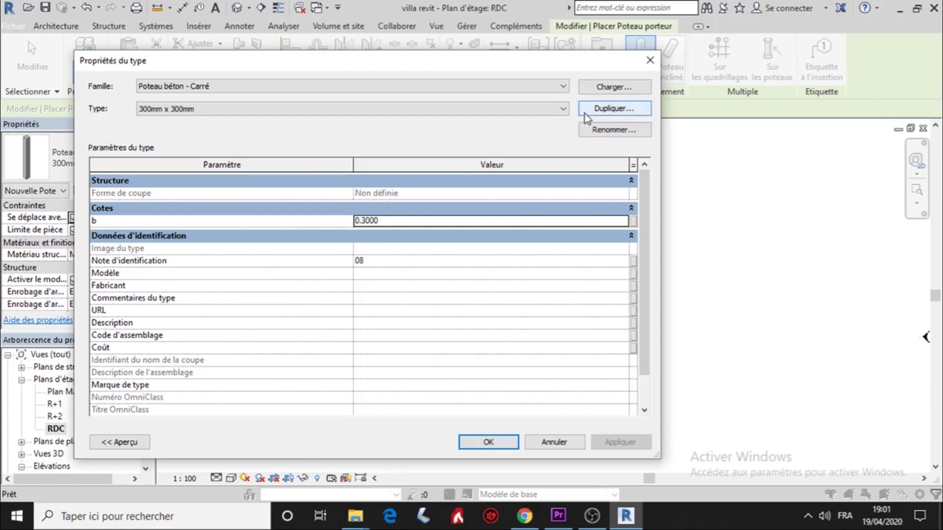
{"action": "left_click", "coordinate": [613, 109]}
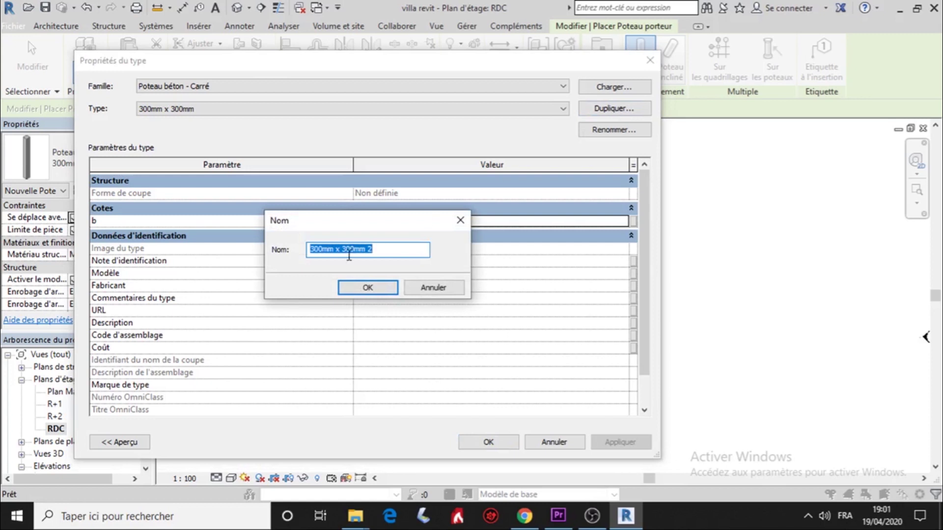
{"action": "left_click_drag", "start_coordinate": [311, 251], "coordinate": [322, 252]}
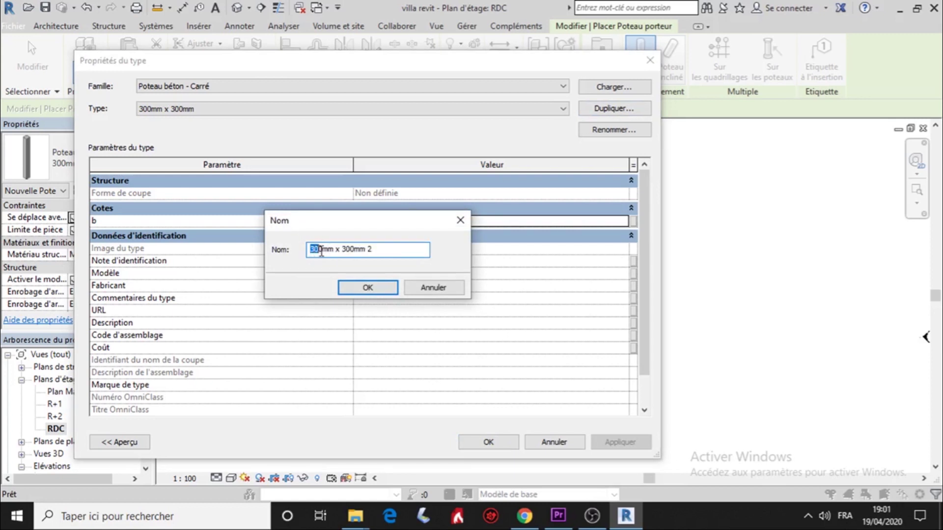
{"action": "type", "text": "400"}
{"action": "left_click_drag", "start_coordinate": [344, 250], "coordinate": [351, 250]}
{"action": "type", "text": "400"}
{"action": "left_click", "coordinate": [367, 288]}
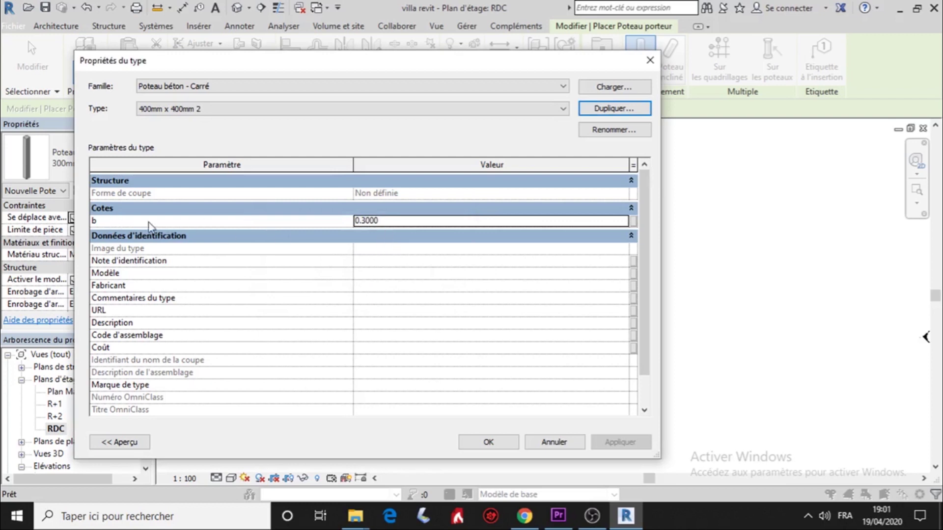
- Set dimension b of the 400mm x 400mm 2 column type to 0.4 and confirm the type properties
{"action": "left_click", "coordinate": [394, 226]}
{"action": "left_click_drag", "start_coordinate": [392, 220], "coordinate": [341, 219]}
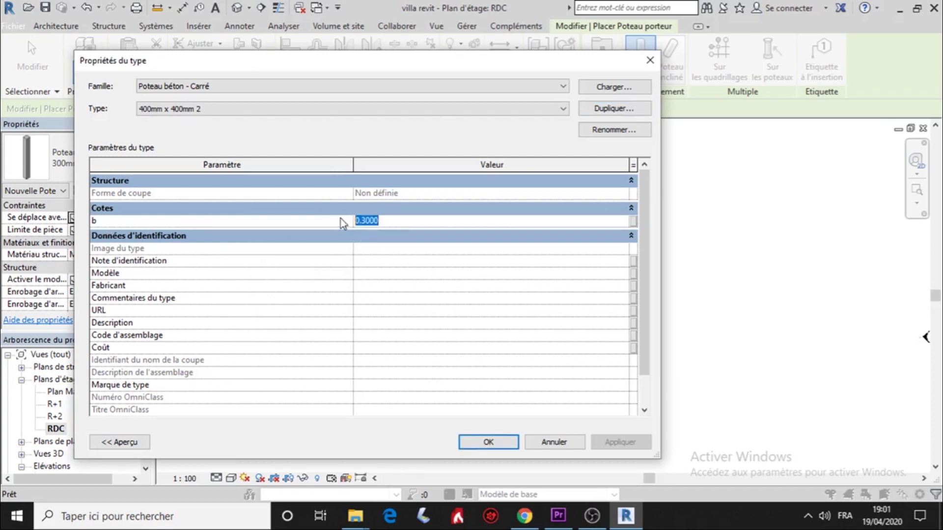
{"action": "type", "text": "0.4"}
{"action": "left_click", "coordinate": [492, 442]}
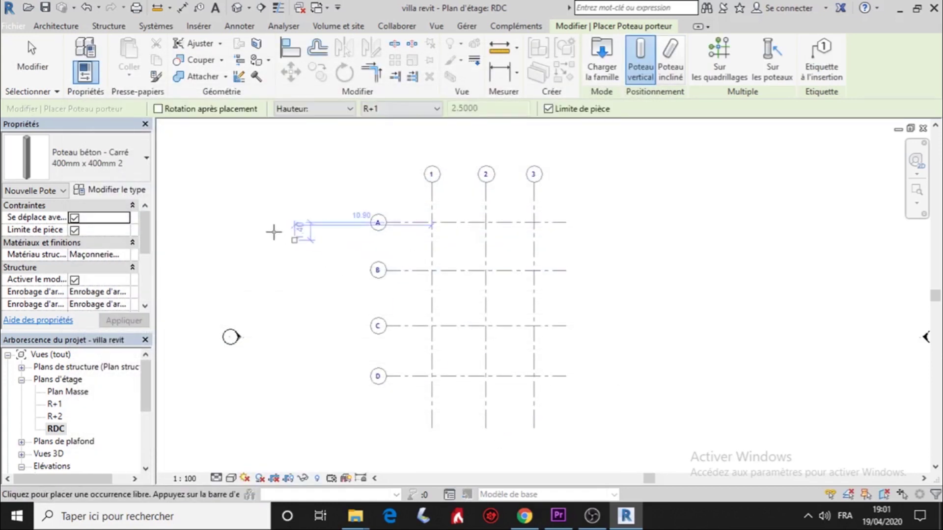
- Check the 400mm x 400mm 2 type in the type list, and switch the column back to Carré 300mm x 300mm
{"action": "left_click", "coordinate": [112, 164]}
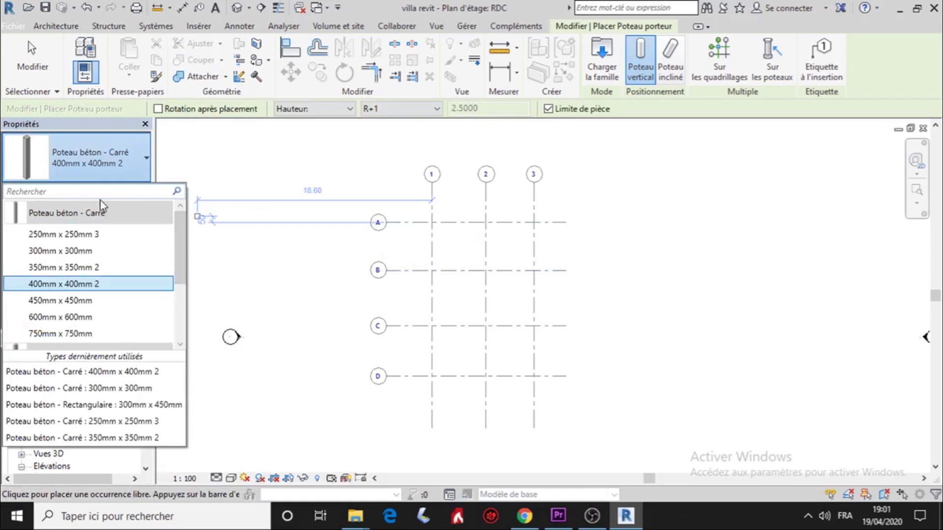
{"action": "left_click", "coordinate": [91, 285]}
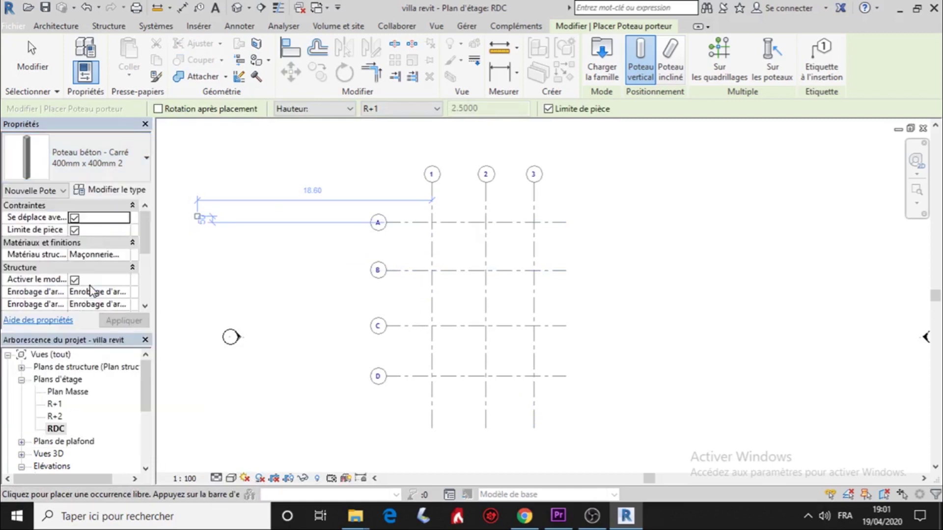
{"action": "left_click", "coordinate": [108, 150]}
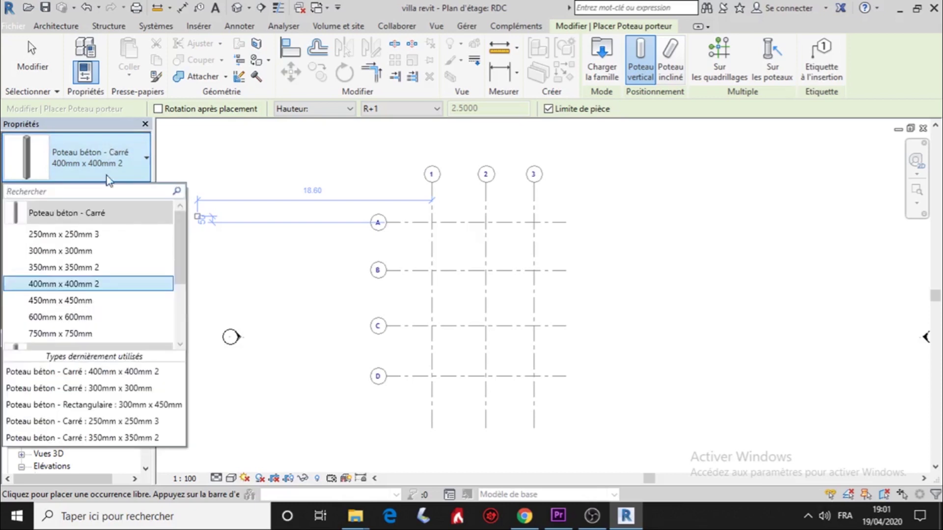
{"action": "left_click", "coordinate": [85, 251]}
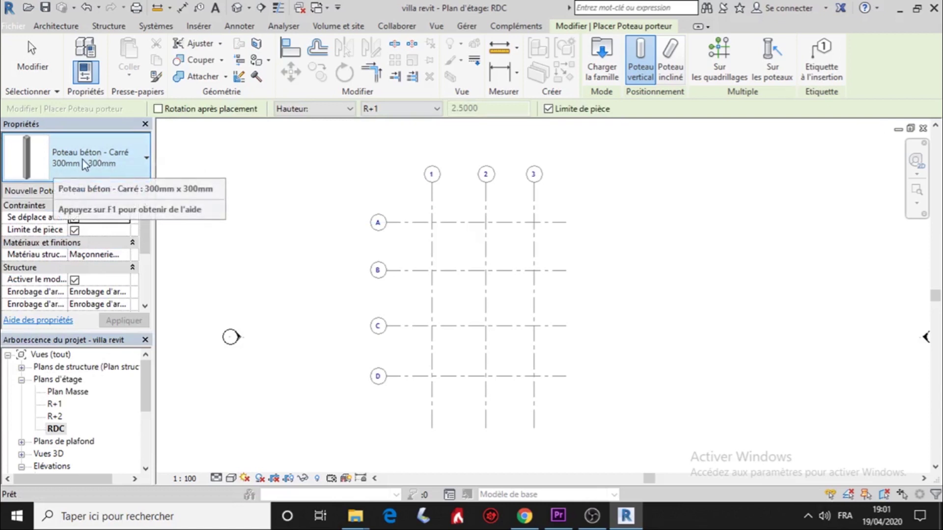
- Review the column's Hauteur/Profondeur options and the choices for its top level
{"action": "left_click", "coordinate": [311, 110]}
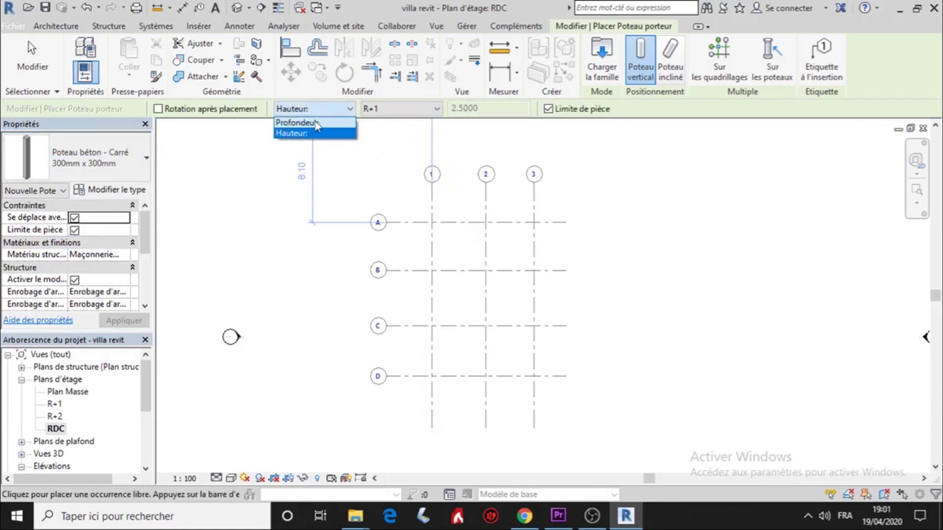
{"action": "left_click", "coordinate": [322, 108]}
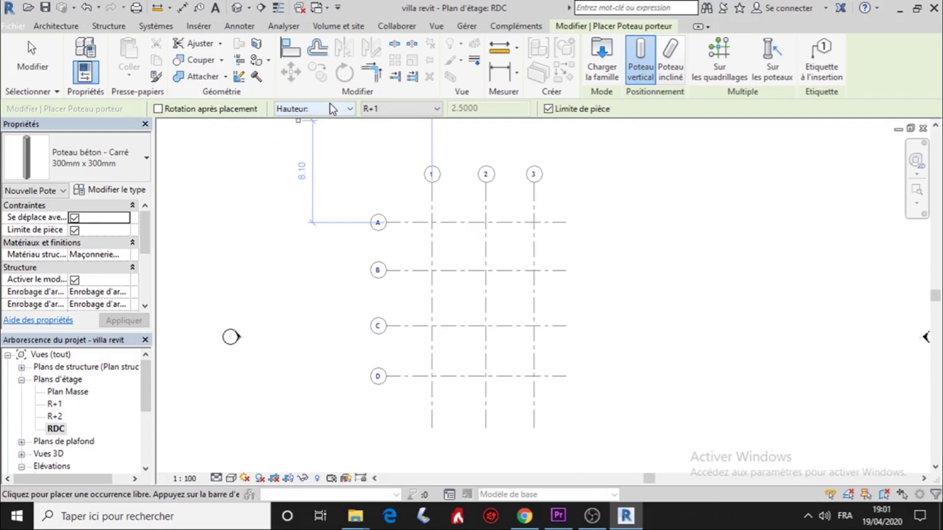
{"action": "left_click", "coordinate": [426, 109]}
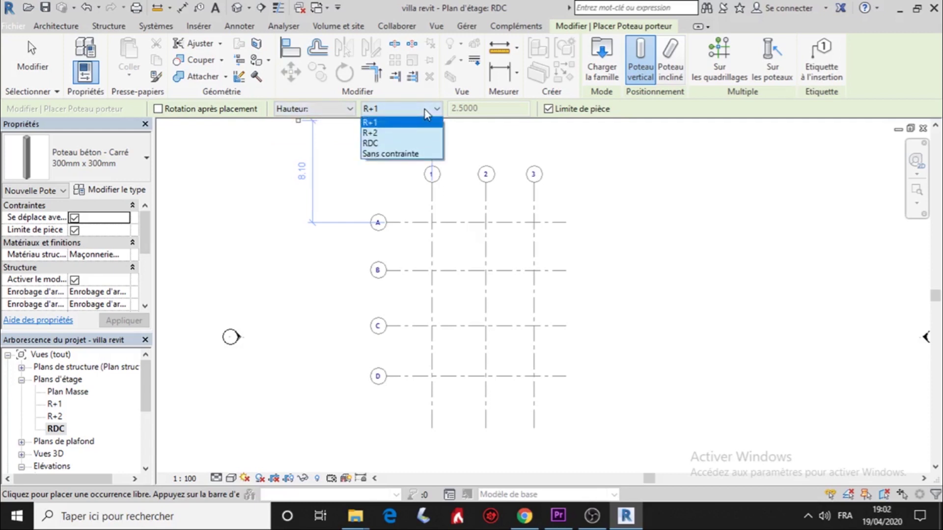
{"action": "left_click", "coordinate": [409, 110]}
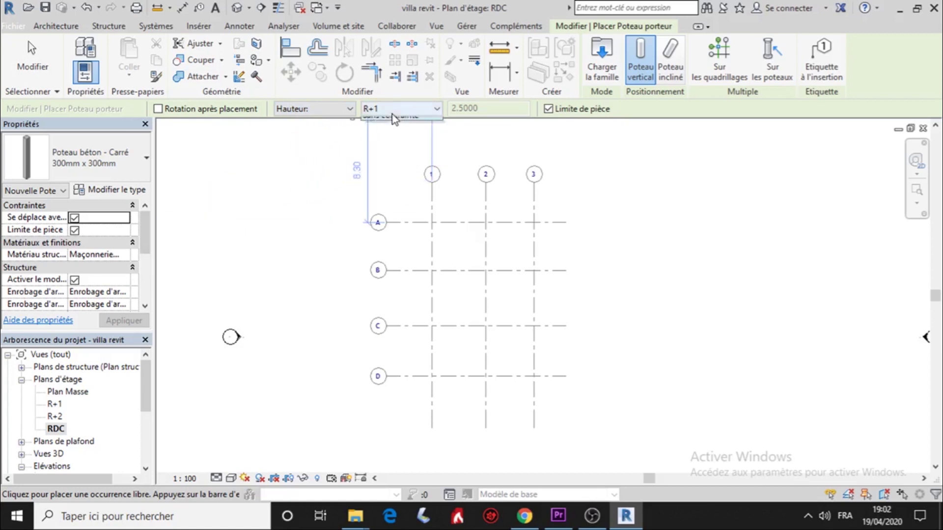
- Place Carré 300mm x 300mm columns with top level R+1 where grid A crosses grids 3, 2 and 1
{"action": "left_click", "coordinate": [393, 112]}
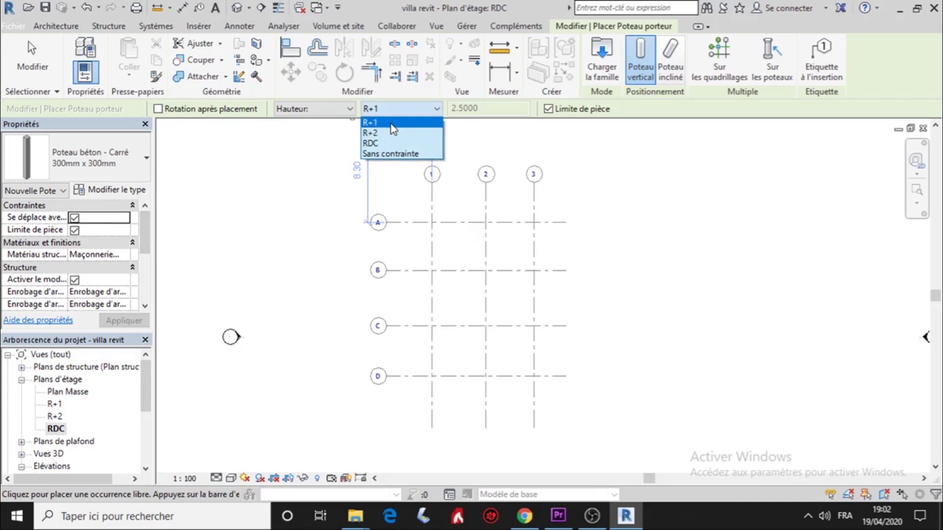
{"action": "left_click", "coordinate": [391, 122]}
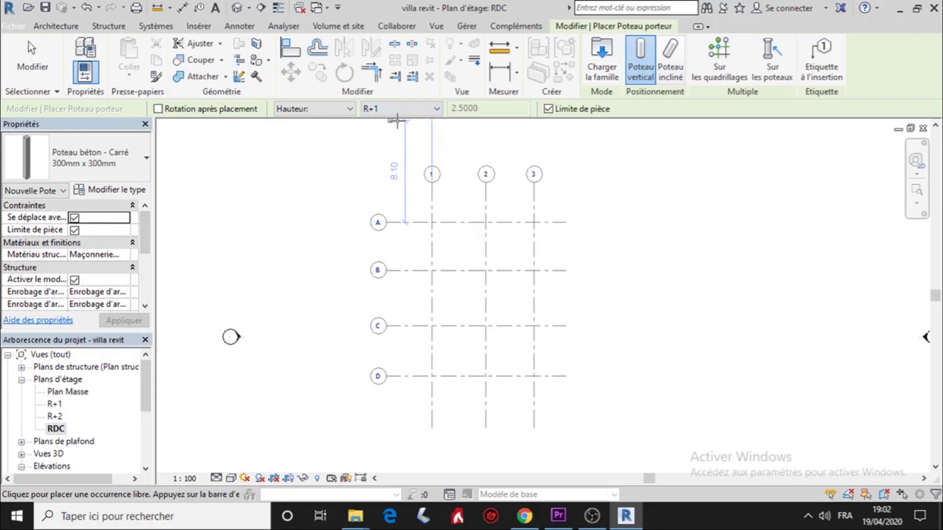
{"action": "scroll", "coordinate": [423, 145], "scroll_direction": "down", "scroll_amount": 1}
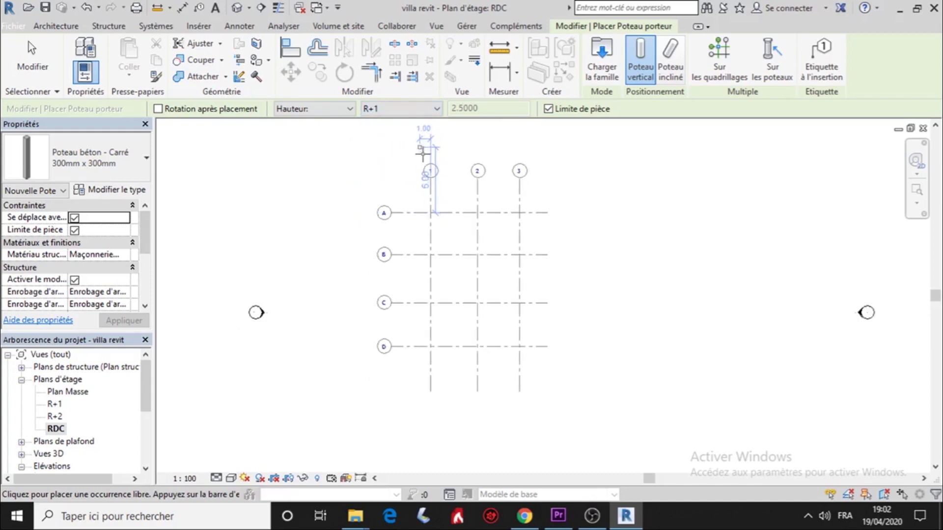
{"action": "scroll", "coordinate": [506, 204], "scroll_direction": "up", "scroll_amount": 5}
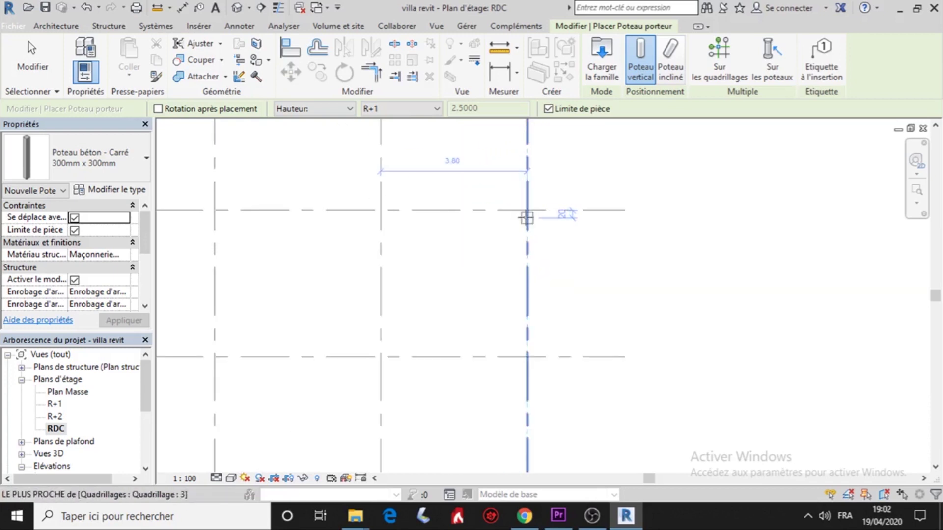
{"action": "left_click", "coordinate": [529, 203]}
{"action": "scroll", "coordinate": [529, 203], "scroll_direction": "down", "scroll_amount": 2}
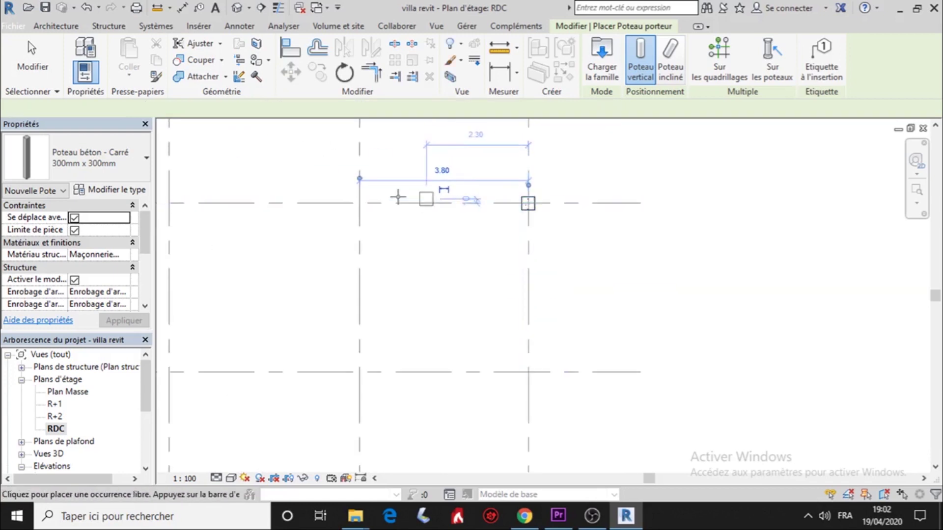
{"action": "scroll", "coordinate": [373, 201], "scroll_direction": "down", "scroll_amount": 2}
{"action": "scroll", "coordinate": [304, 182], "scroll_direction": "up", "scroll_amount": 5}
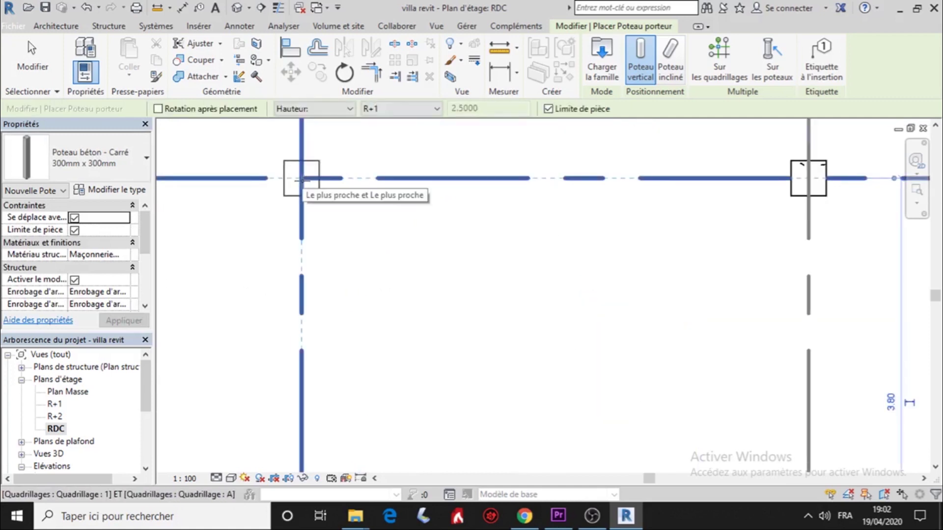
{"action": "left_click", "coordinate": [302, 180]}
{"action": "scroll", "coordinate": [309, 181], "scroll_direction": "down", "scroll_amount": 3}
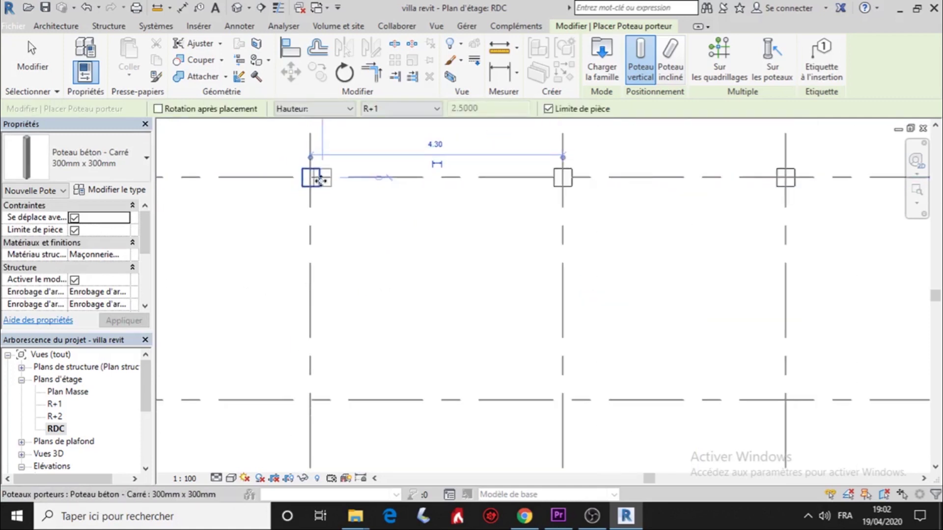
{"action": "scroll", "coordinate": [491, 186], "scroll_direction": "up", "scroll_amount": 2}
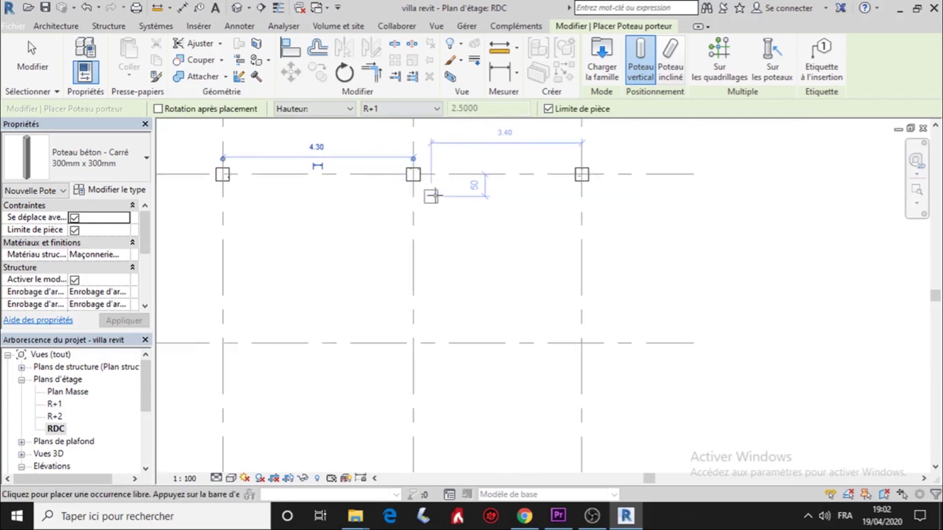
{"action": "scroll", "coordinate": [457, 206], "scroll_direction": "down", "scroll_amount": 2}
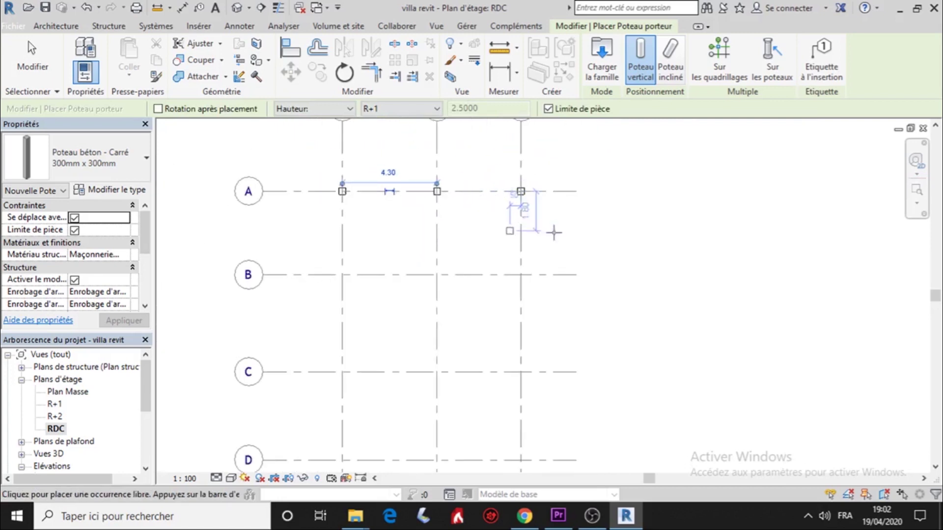
- Place columns at all intersections of grids B, C and D with grids 1, 2 and 3 using placement on grids, and end column placement
{"action": "left_click", "coordinate": [733, 63]}
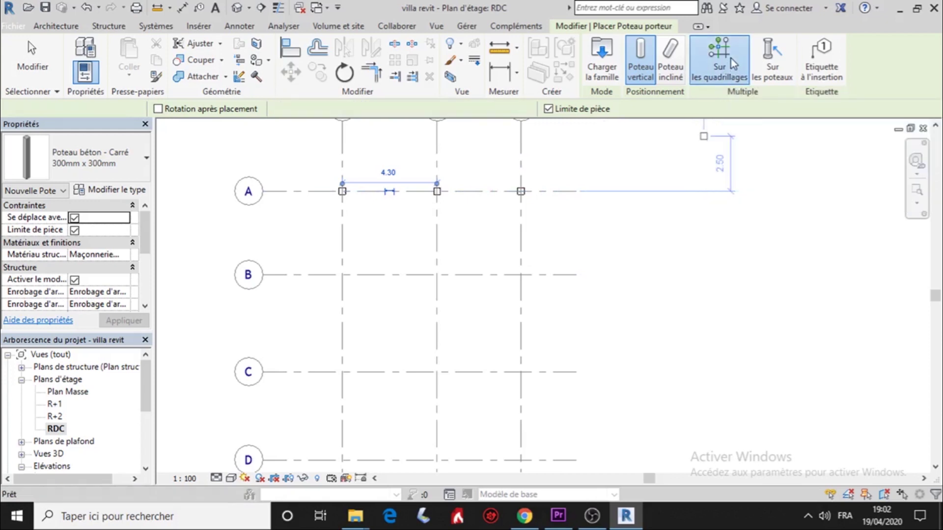
{"action": "scroll", "coordinate": [617, 199], "scroll_direction": "down", "scroll_amount": 3}
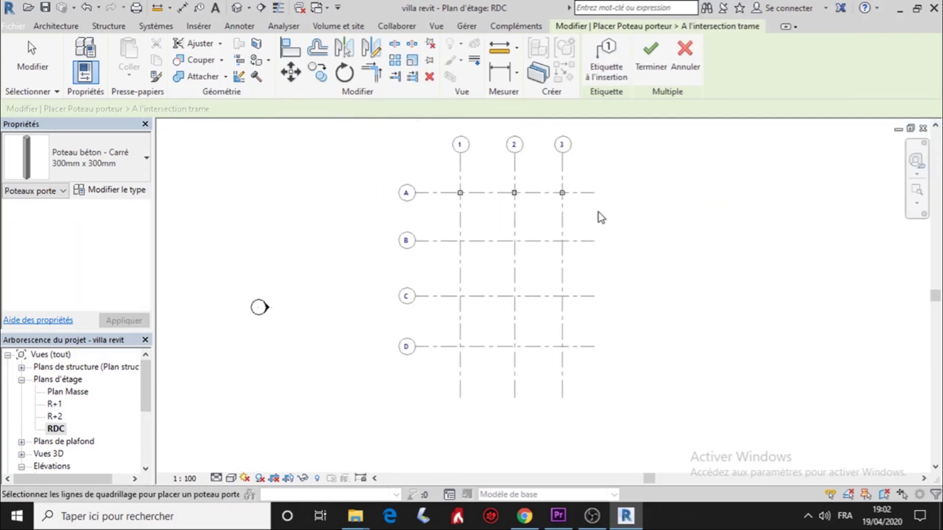
{"action": "left_click_drag", "start_coordinate": [587, 220], "coordinate": [441, 367]}
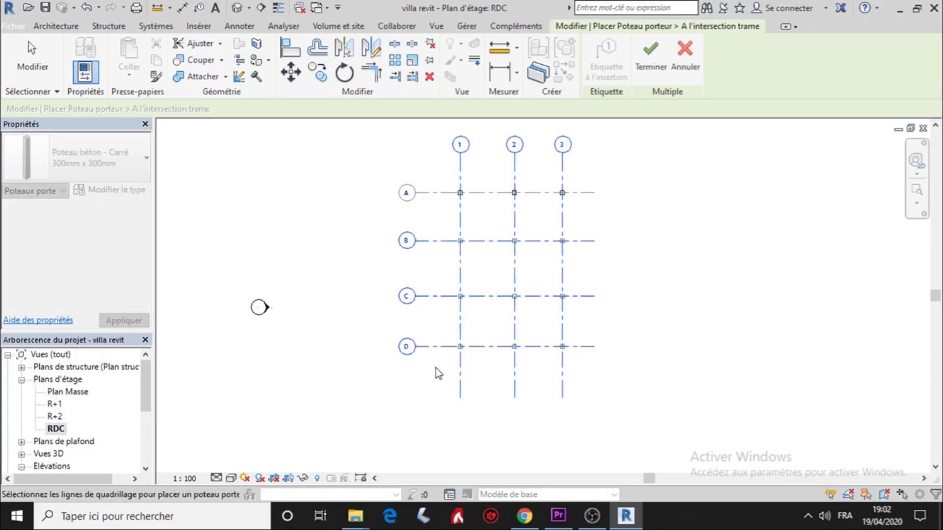
{"action": "scroll", "coordinate": [451, 359], "scroll_direction": "up", "scroll_amount": 5}
{"action": "scroll", "coordinate": [493, 325], "scroll_direction": "down", "scroll_amount": 3}
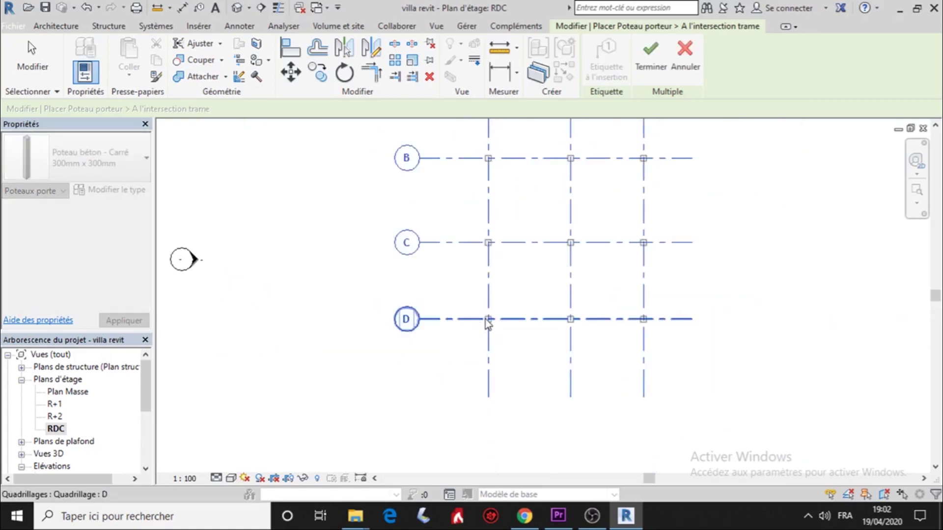
{"action": "scroll", "coordinate": [540, 322], "scroll_direction": "up", "scroll_amount": 4}
{"action": "scroll", "coordinate": [663, 328], "scroll_direction": "down", "scroll_amount": 6}
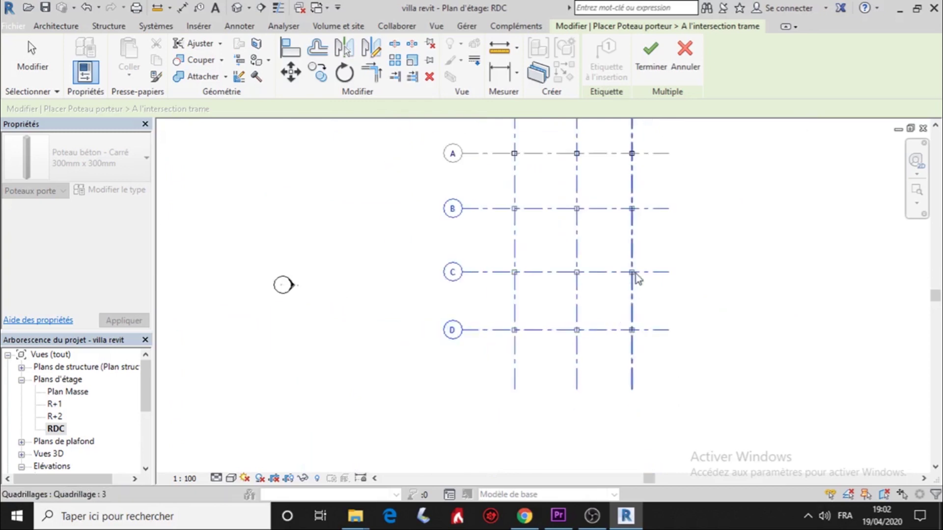
{"action": "middle_click_drag", "start_coordinate": [633, 257], "coordinate": [572, 330]}
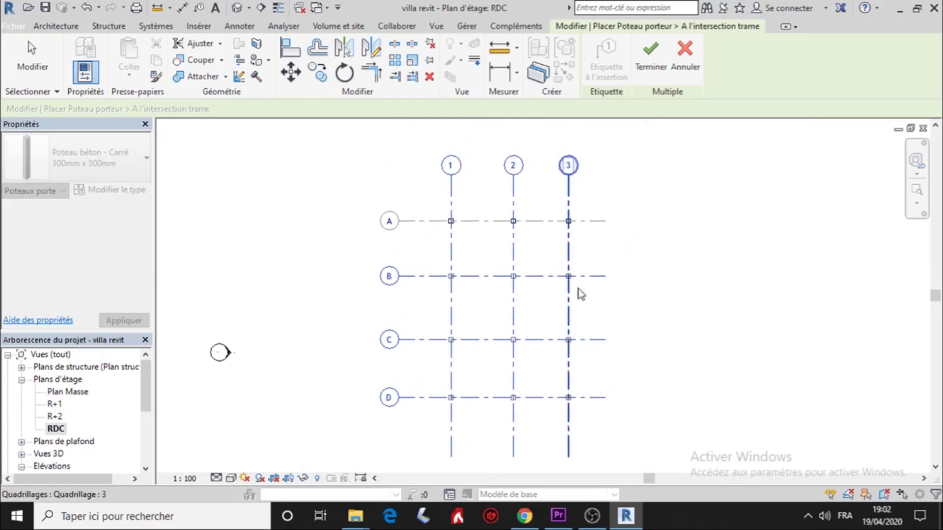
{"action": "left_click", "coordinate": [648, 56]}
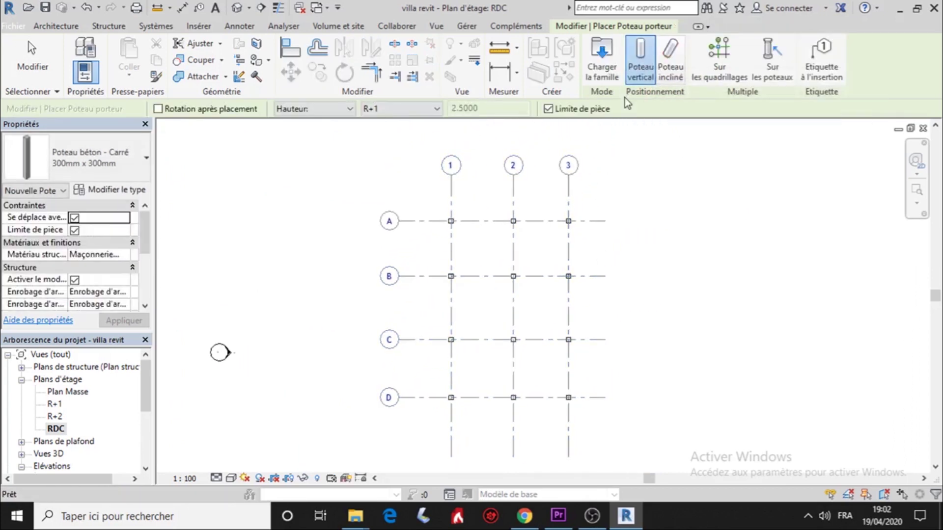
{"action": "scroll", "coordinate": [565, 284], "scroll_direction": "down", "scroll_amount": 2}
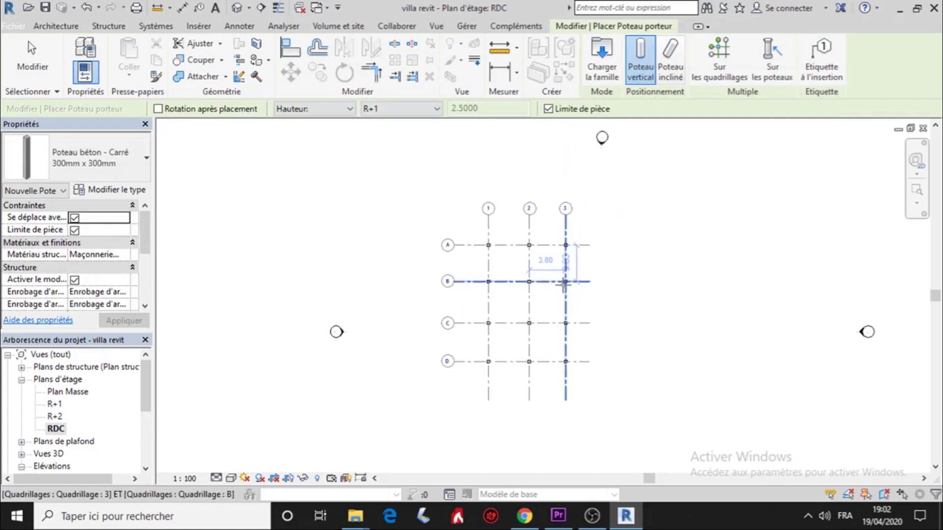
{"action": "key", "text": "Escape"}
- Delete the column at the intersection of grids D and 1
{"action": "scroll", "coordinate": [570, 359], "scroll_direction": "up", "scroll_amount": 3}
{"action": "scroll", "coordinate": [571, 359], "scroll_direction": "down", "scroll_amount": 3}
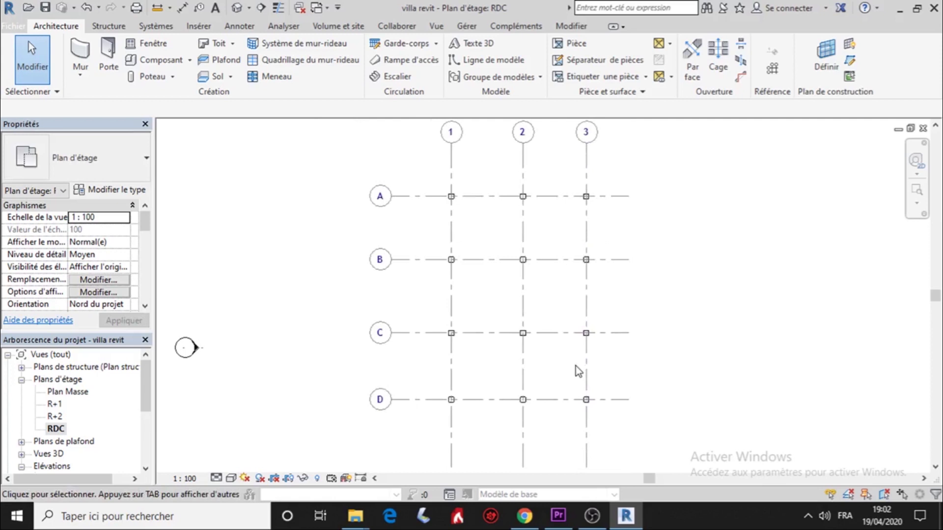
{"action": "left_click", "coordinate": [452, 399]}
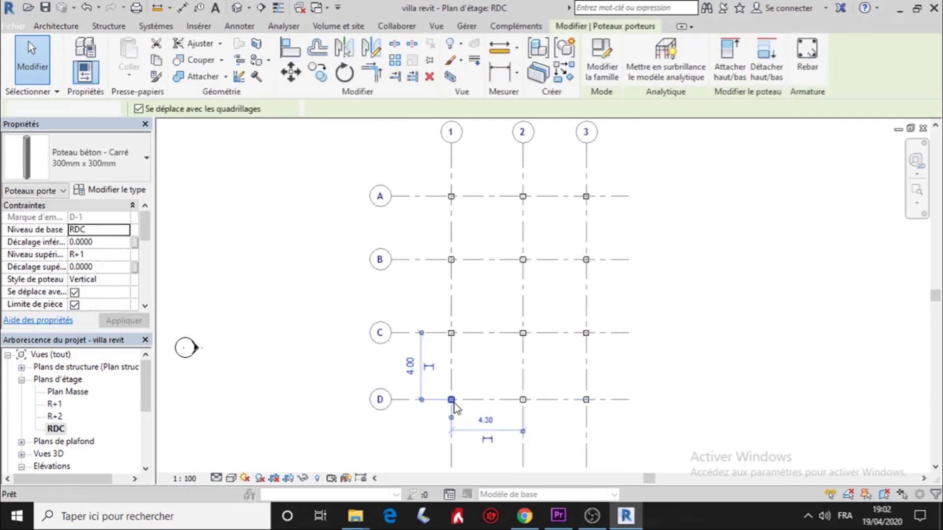
{"action": "key", "text": "Delete"}
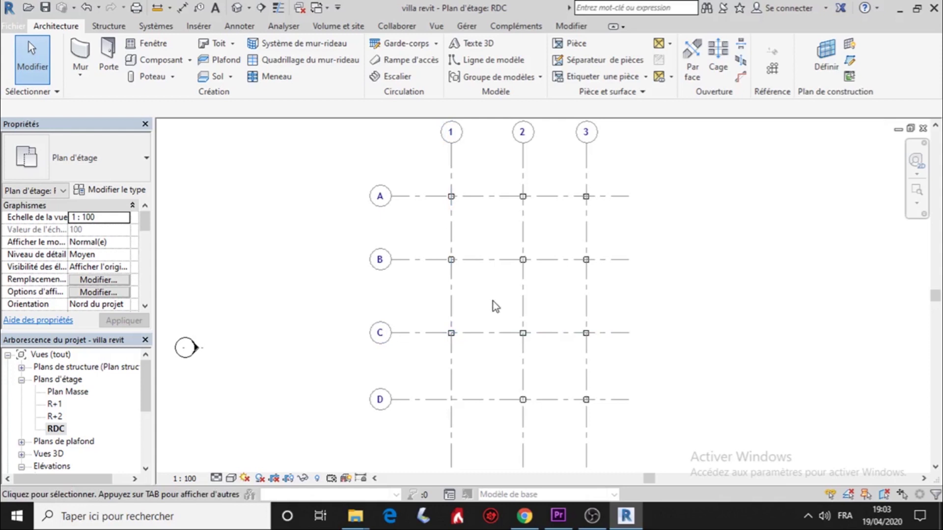
- Open the Elévation Ouest view and examine the columns' height relative to the RDC and R+1 levels
{"action": "left_click_drag", "start_coordinate": [143, 380], "coordinate": [143, 429]}
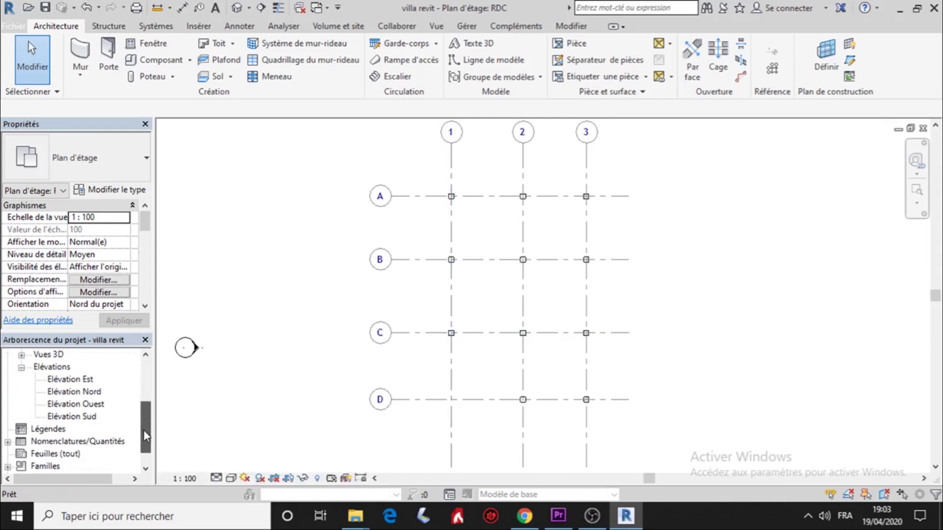
{"action": "double_click", "coordinate": [93, 404]}
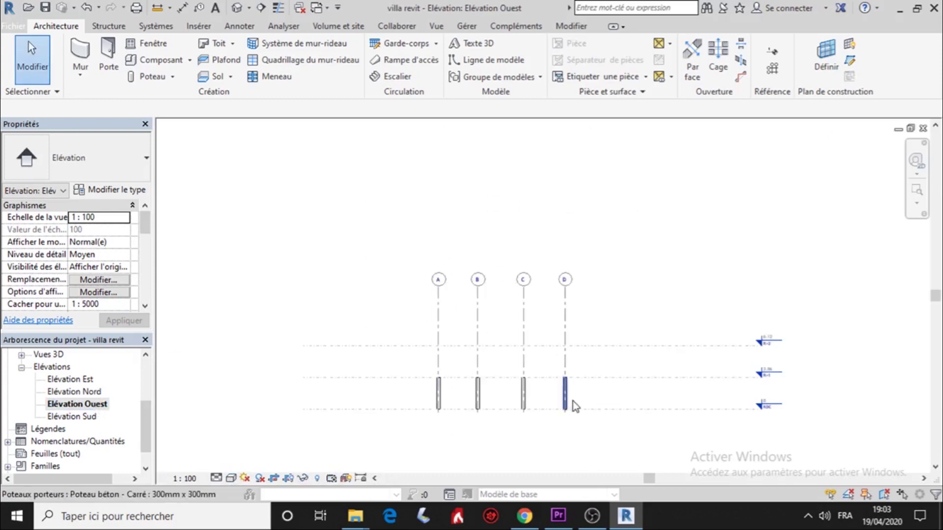
{"action": "scroll", "coordinate": [572, 401], "scroll_direction": "up", "scroll_amount": 4}
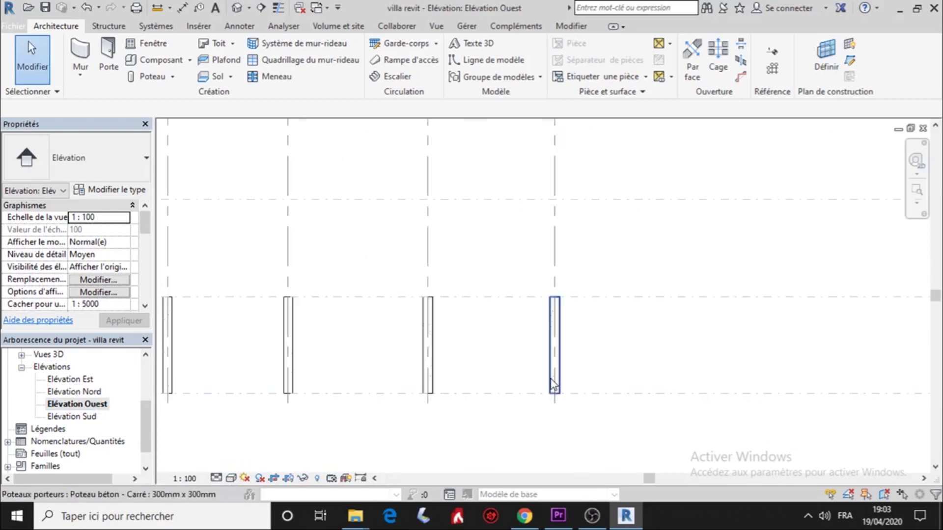
{"action": "scroll", "coordinate": [443, 366], "scroll_direction": "down", "scroll_amount": 2}
{"action": "scroll", "coordinate": [370, 349], "scroll_direction": "down", "scroll_amount": 2}
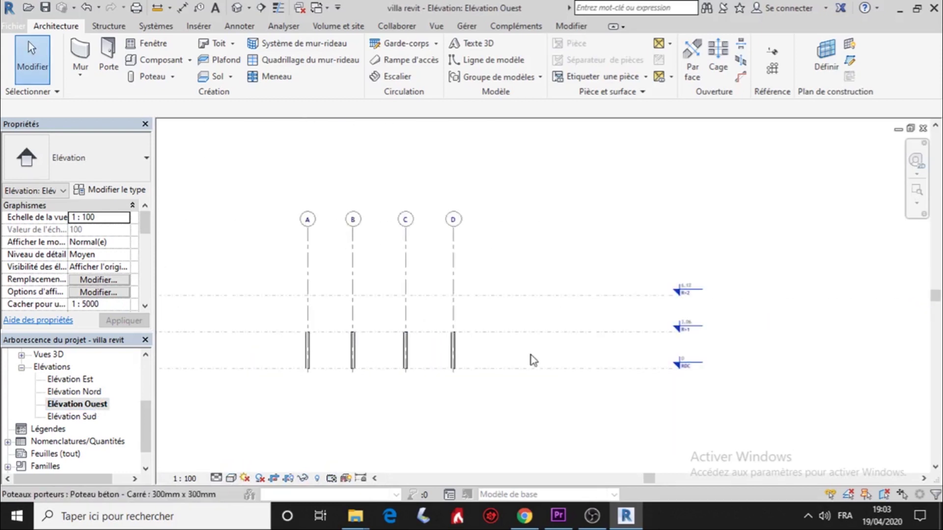
{"action": "scroll", "coordinate": [691, 367], "scroll_direction": "up", "scroll_amount": 1}
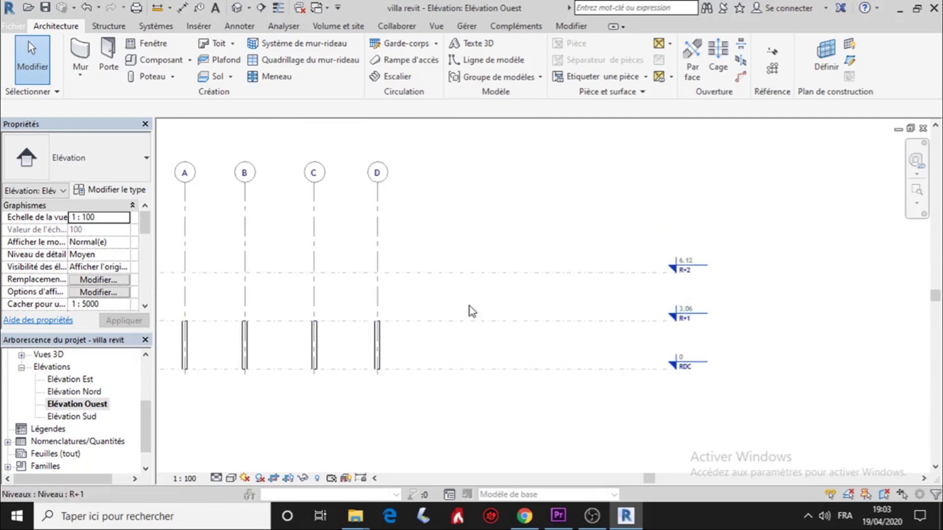
{"action": "scroll", "coordinate": [471, 309], "scroll_direction": "down", "scroll_amount": 2}
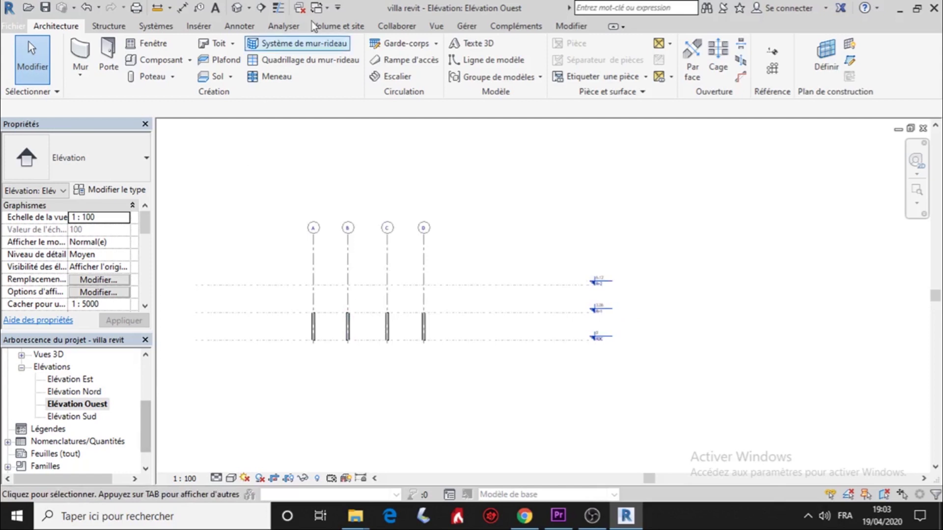
- Open the default 3D view and examine the column layout, briefly selecting individual columns on grid D
{"action": "left_click", "coordinate": [439, 28]}
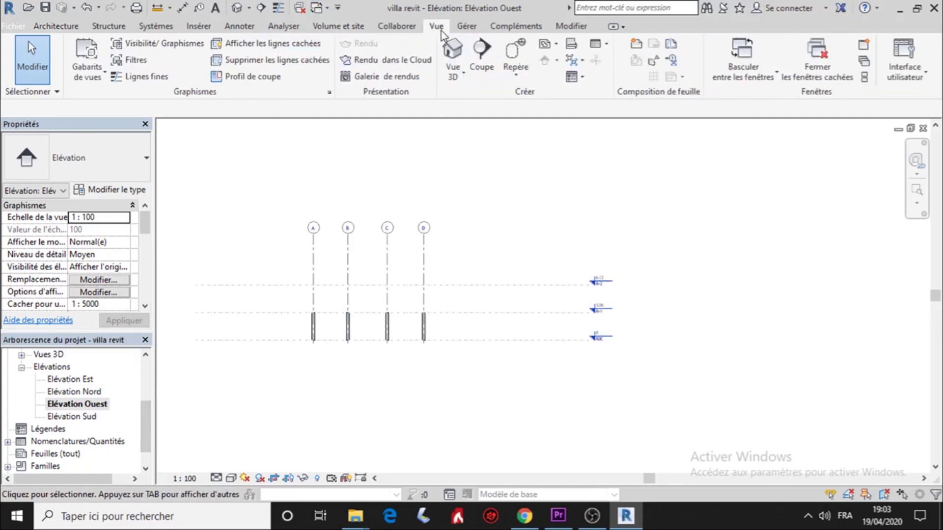
{"action": "left_click", "coordinate": [463, 74]}
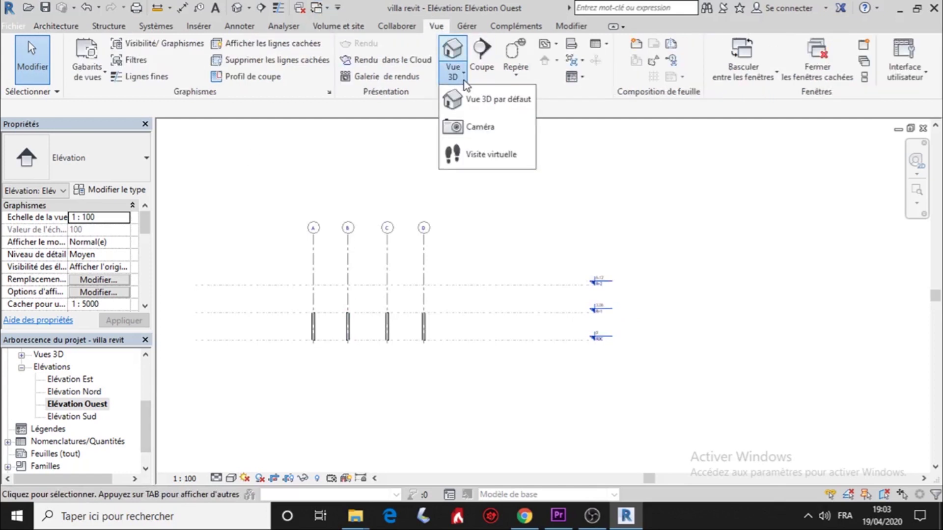
{"action": "left_click", "coordinate": [476, 104]}
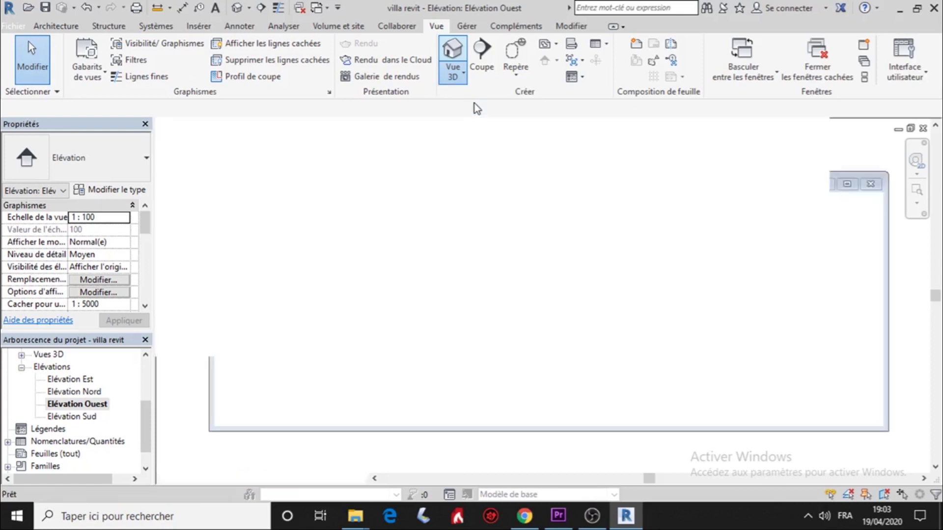
{"action": "scroll", "coordinate": [462, 236], "scroll_direction": "down", "scroll_amount": 3}
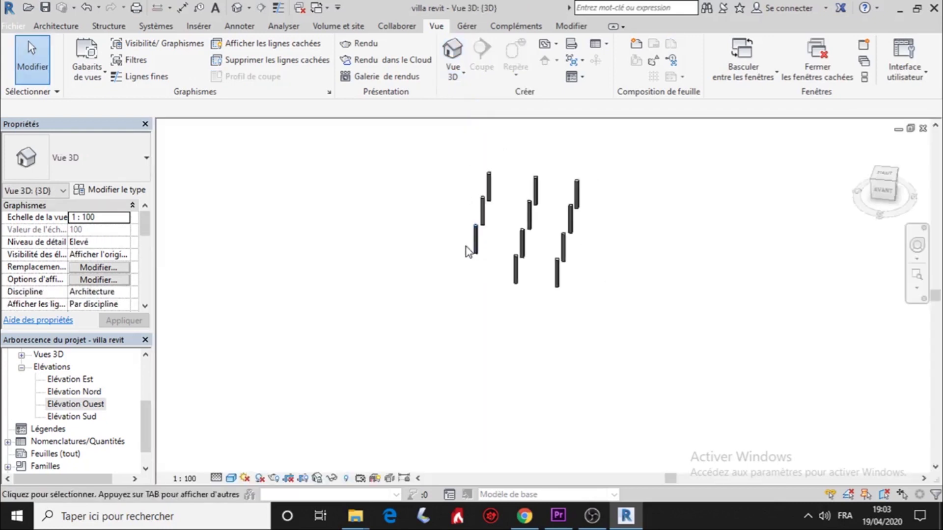
{"action": "scroll", "coordinate": [639, 195], "scroll_direction": "up", "scroll_amount": 3}
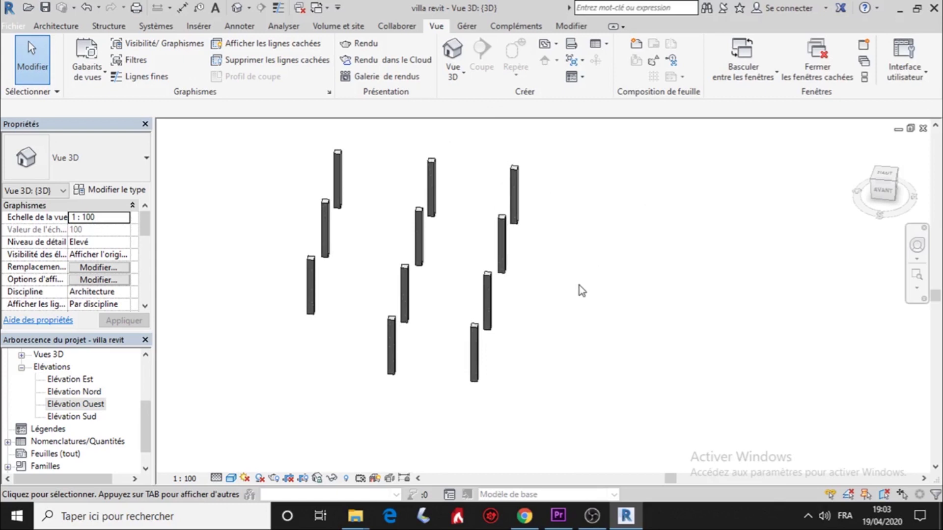
{"action": "scroll", "coordinate": [570, 285], "scroll_direction": "down", "scroll_amount": 2}
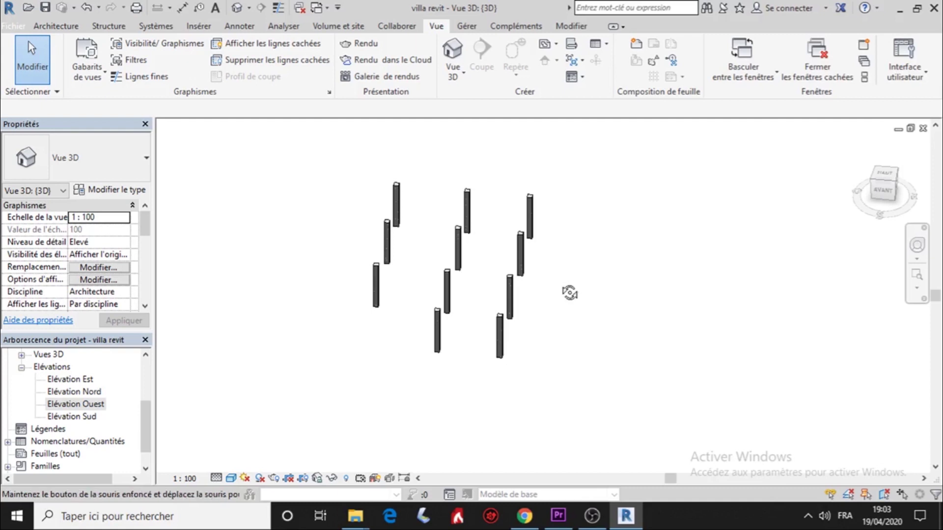
{"action": "middle_click_drag", "start_coordinate": [570, 293], "coordinate": [682, 302], "text": "shift"}
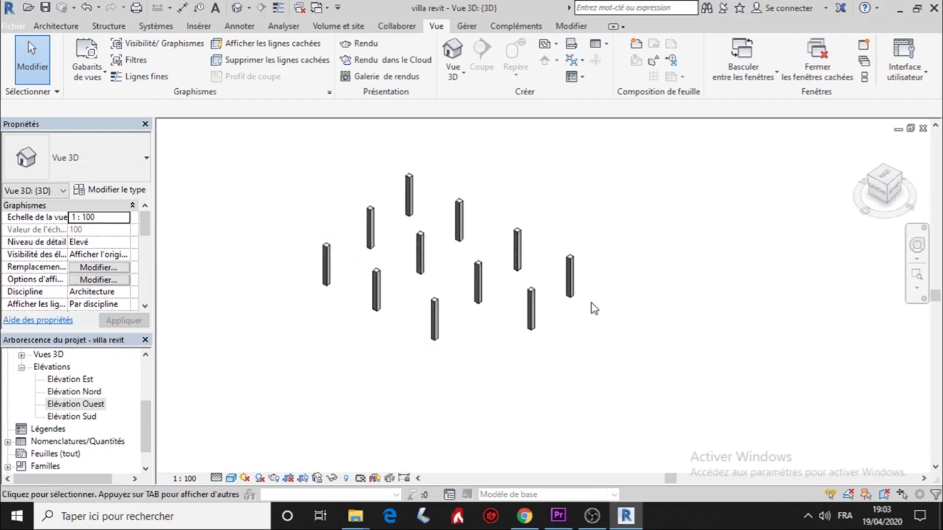
{"action": "left_click", "coordinate": [573, 280]}
{"action": "left_click", "coordinate": [530, 305]}
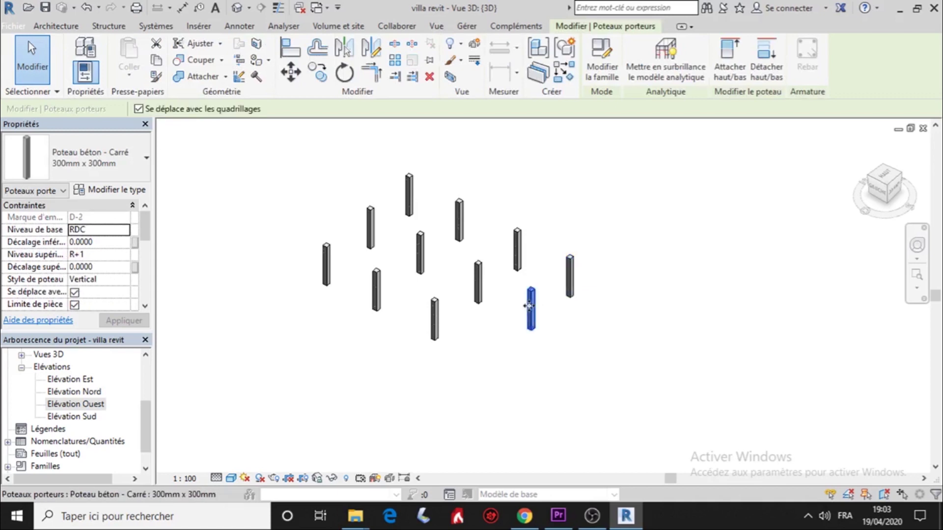
{"action": "key", "text": "Escape"}
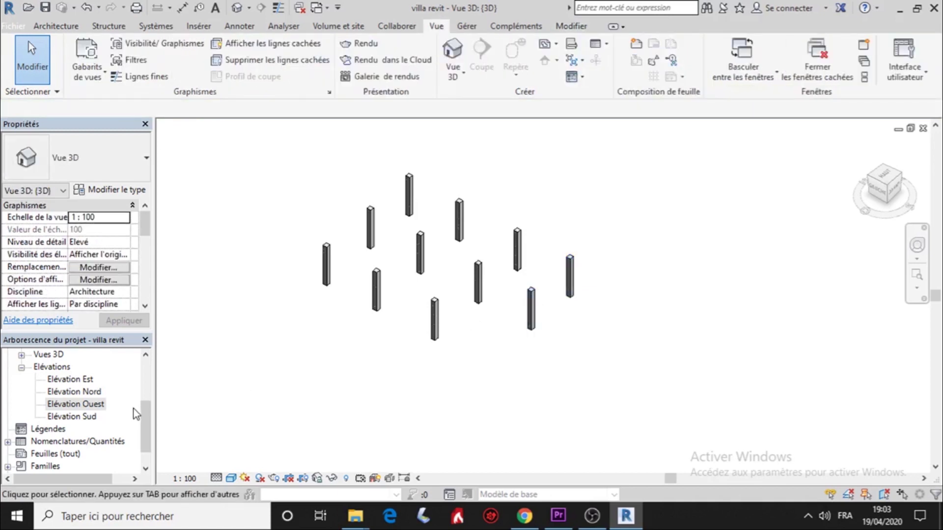
- Open the RDC, R+1 and R+2 floor plans in turn, return to R+1, and compare how the columns appear on each level
{"action": "scroll", "coordinate": [98, 402], "scroll_direction": "up", "scroll_amount": 2}
{"action": "double_click", "coordinate": [55, 392]}
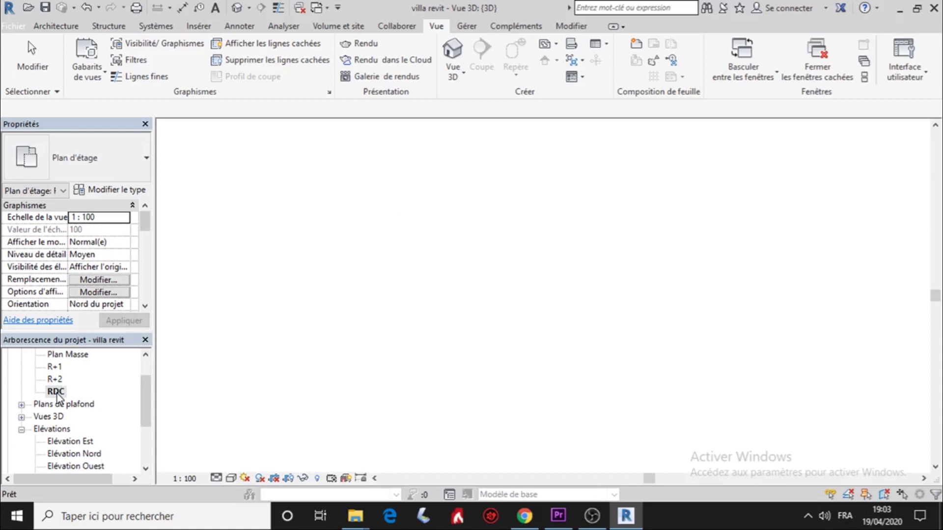
{"action": "double_click", "coordinate": [56, 369]}
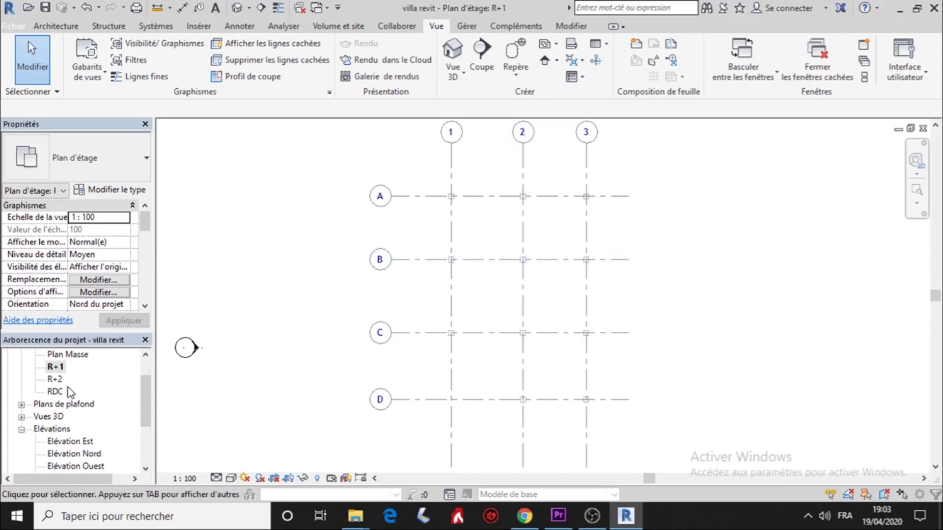
{"action": "double_click", "coordinate": [55, 379]}
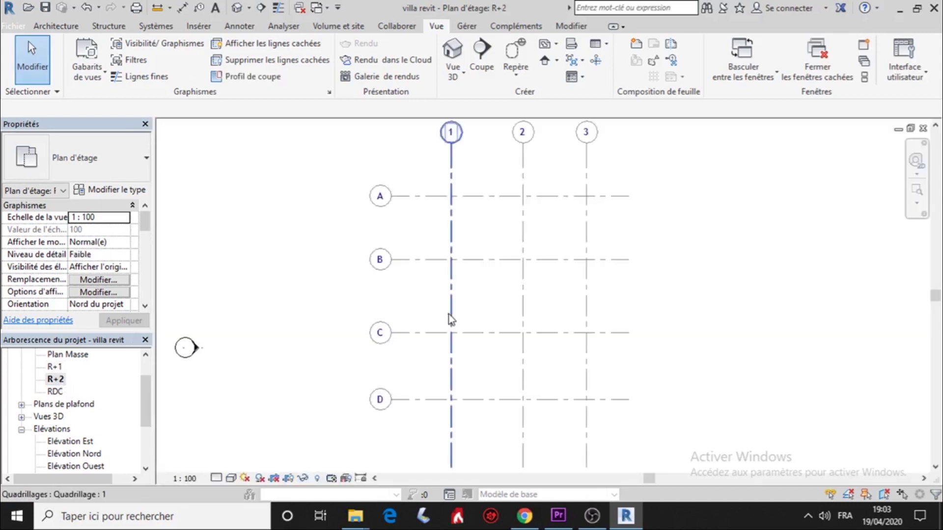
{"action": "scroll", "coordinate": [451, 343], "scroll_direction": "up", "scroll_amount": 1}
{"action": "scroll", "coordinate": [482, 324], "scroll_direction": "down", "scroll_amount": 2}
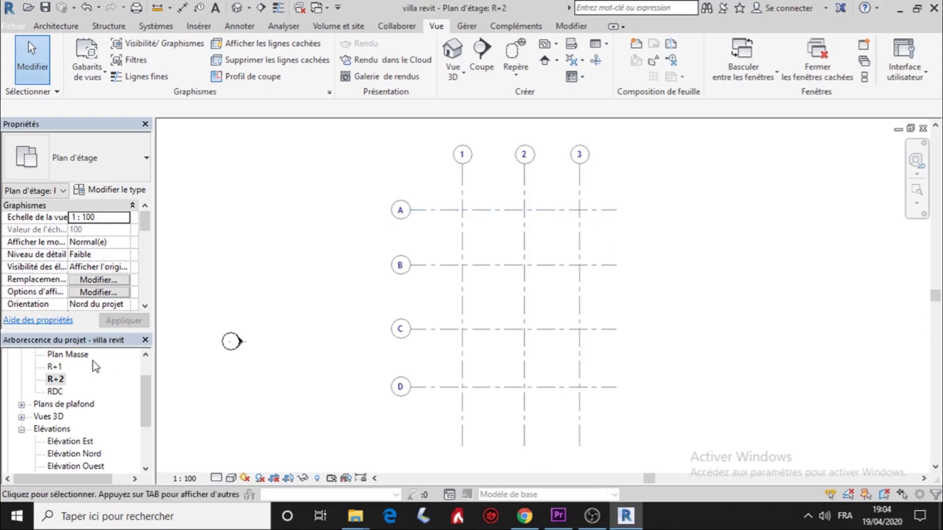
{"action": "double_click", "coordinate": [53, 368]}
{"action": "scroll", "coordinate": [524, 265], "scroll_direction": "up", "scroll_amount": 3}
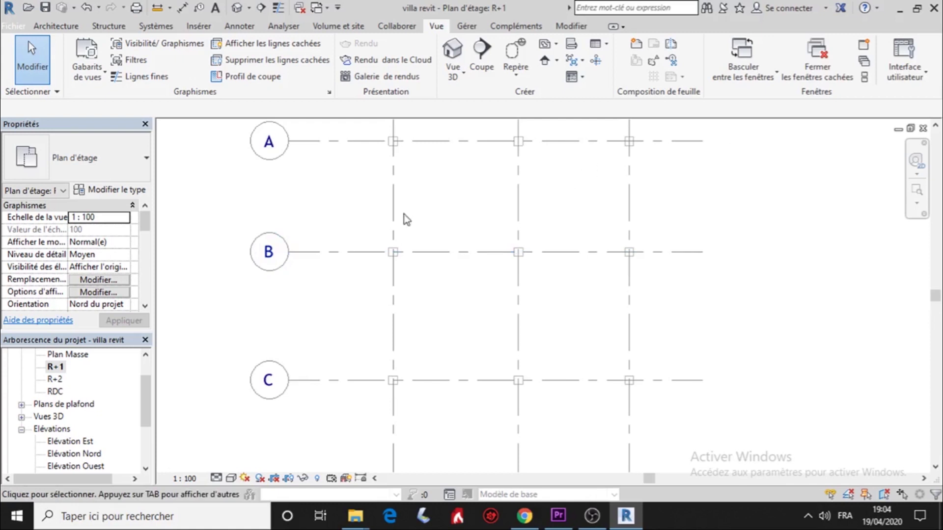
- Return to the RDC floor plan and examine the full column layout across grids A to D and 1 to 3
{"action": "double_click", "coordinate": [56, 392]}
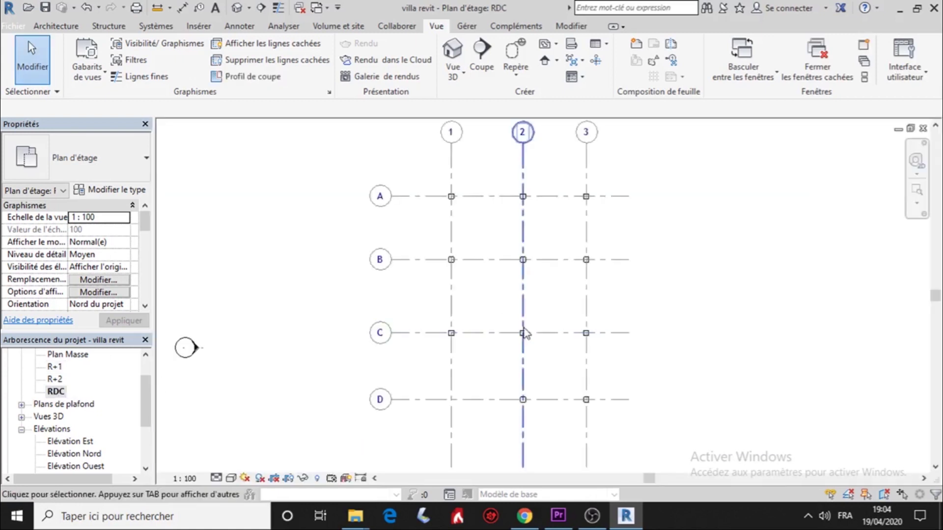
{"action": "scroll", "coordinate": [464, 277], "scroll_direction": "down", "scroll_amount": 2}
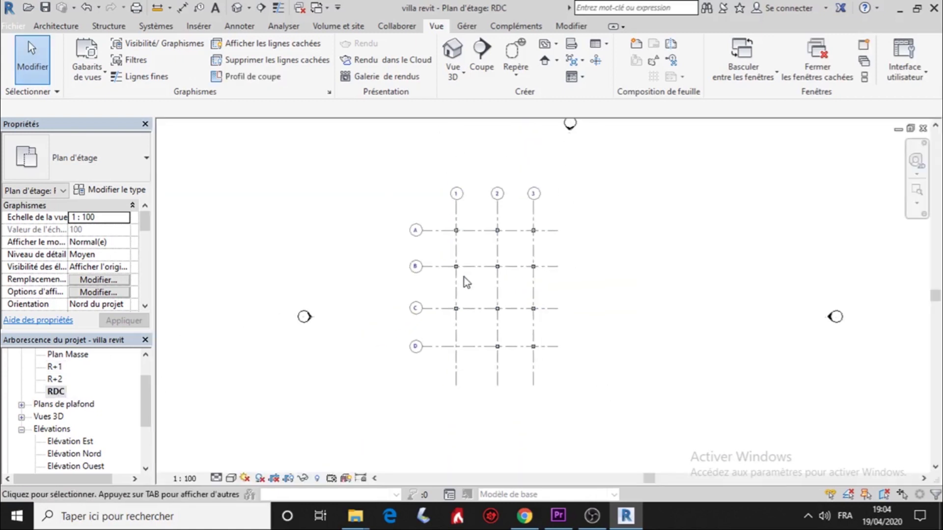
{"action": "scroll", "coordinate": [493, 307], "scroll_direction": "down", "scroll_amount": 1}
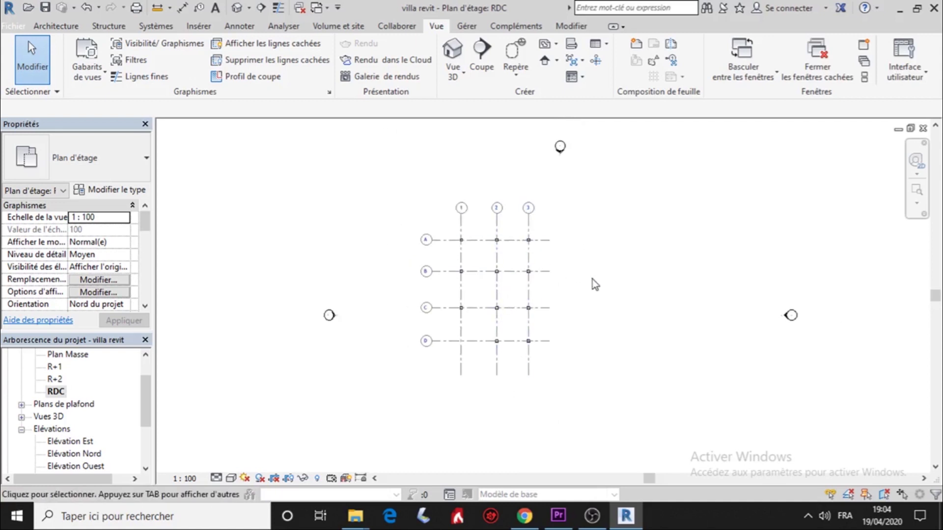
{"action": "scroll", "coordinate": [598, 284], "scroll_direction": "down", "scroll_amount": 1}
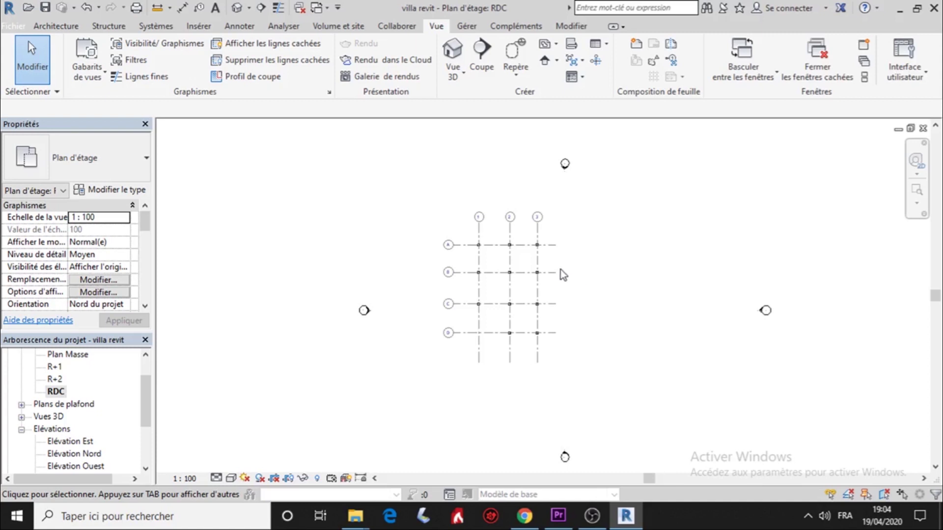
{"action": "scroll", "coordinate": [563, 275], "scroll_direction": "up", "scroll_amount": 1}
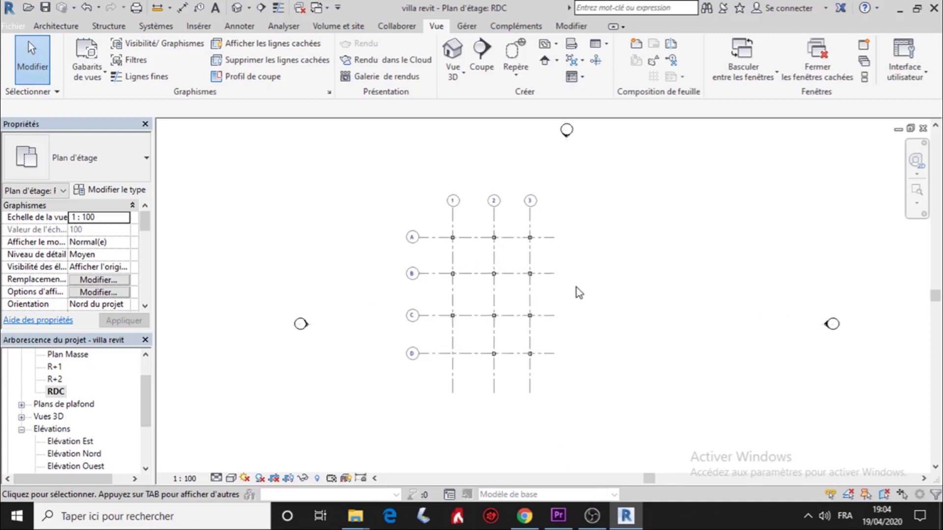